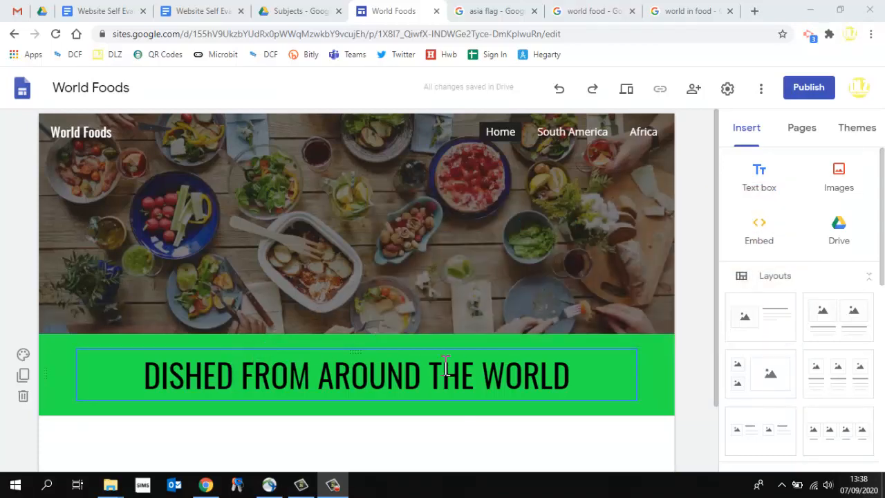
# Step: Review the South America page of the World Foods site, including its dish photos, headings and descriptions
pyautogui.click(580, 133)
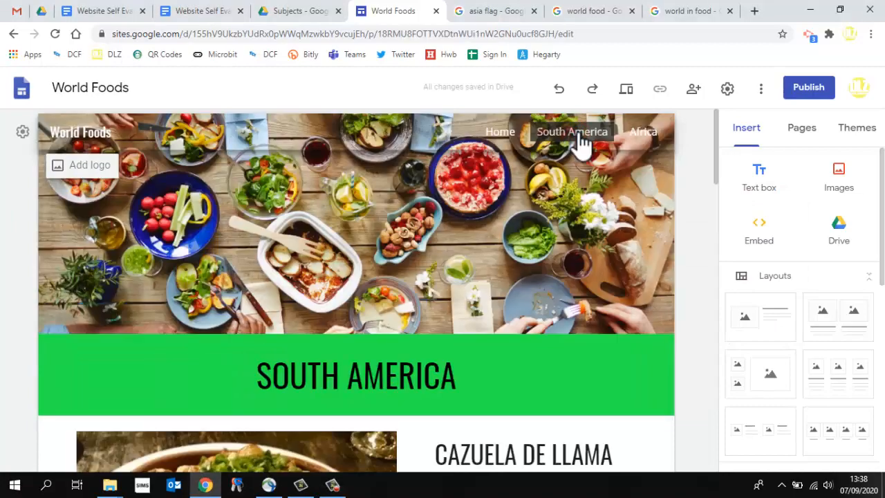
pyautogui.scroll(-9, 466, 256)
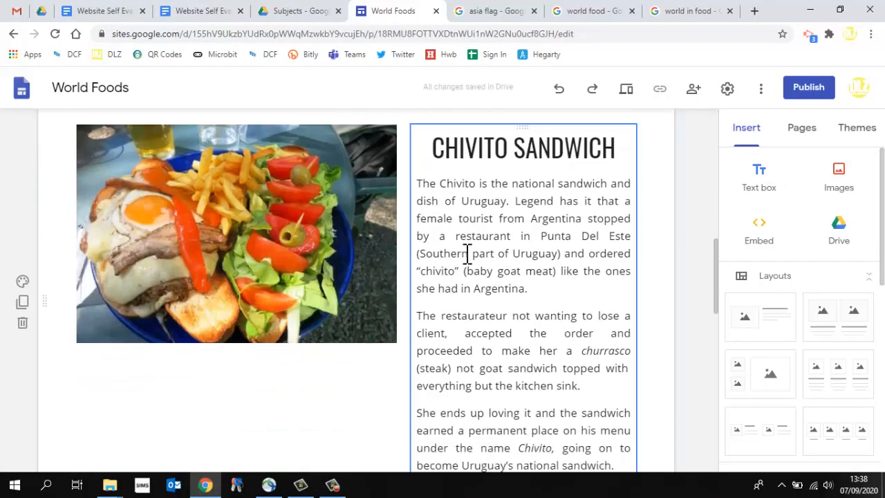
pyautogui.scroll(-7, 467, 253)
pyautogui.scroll(2, 467, 253)
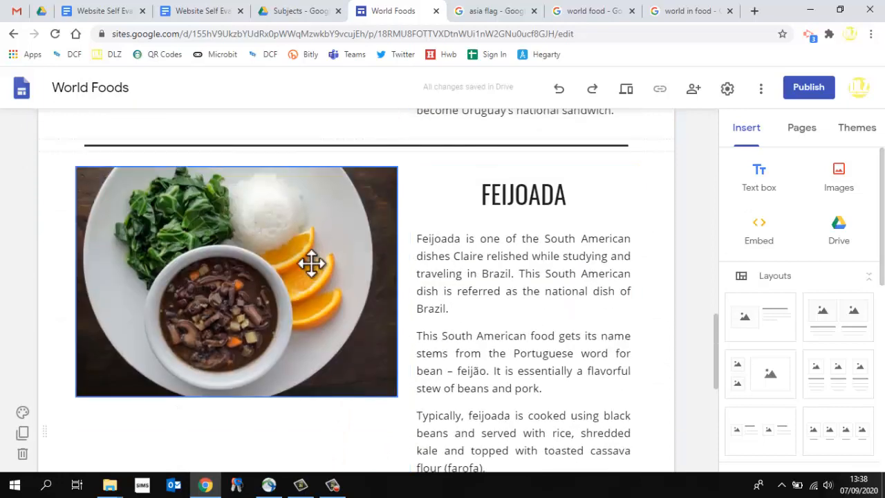
pyautogui.click(530, 195)
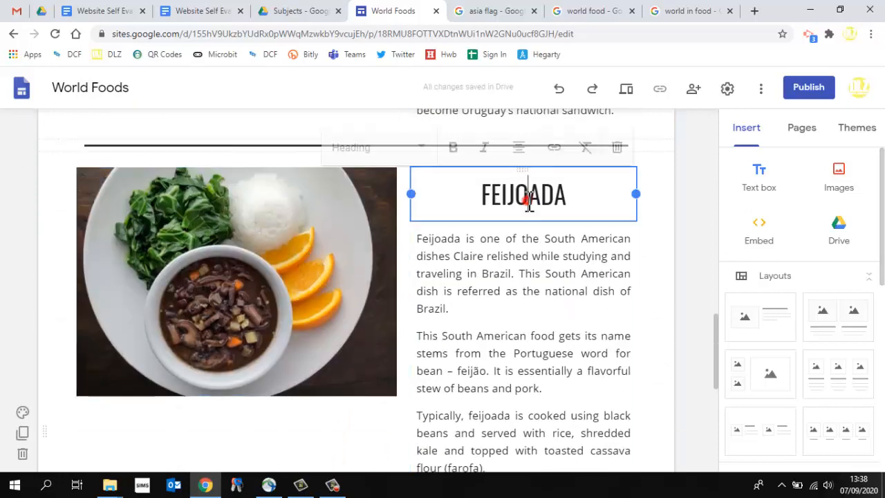
pyautogui.click(527, 301)
pyautogui.scroll(5, 525, 311)
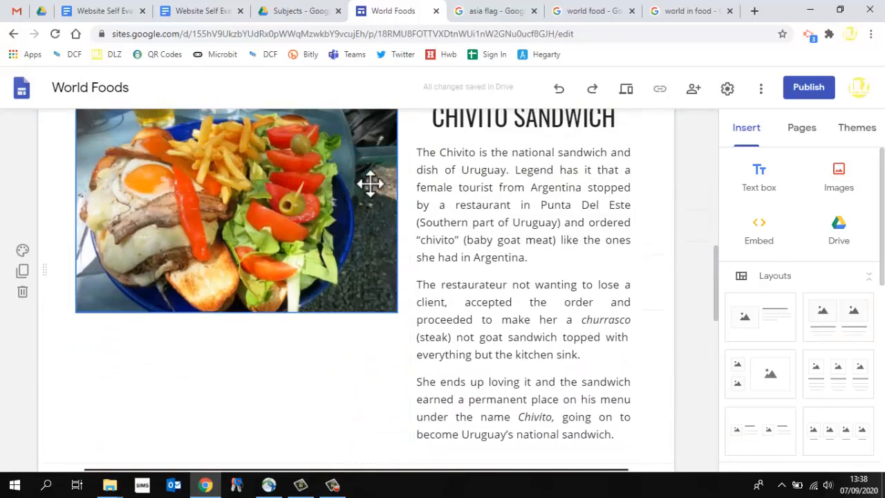
pyautogui.scroll(8, 415, 276)
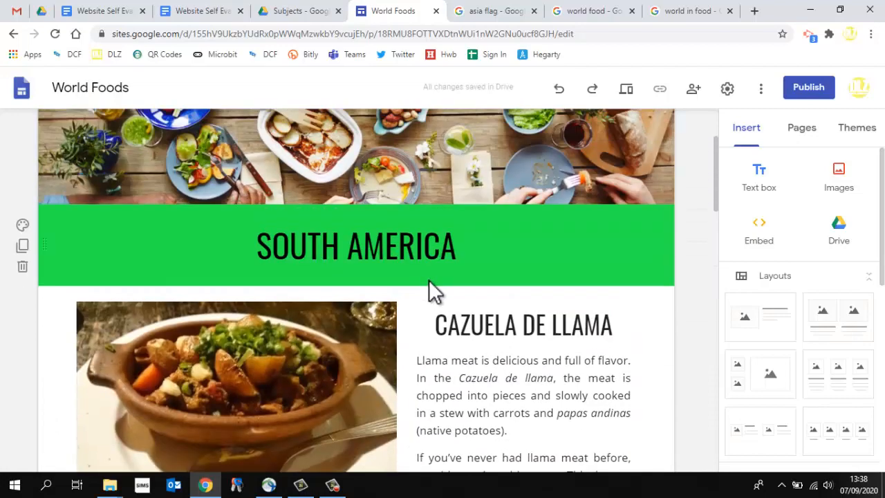
pyautogui.scroll(4, 467, 277)
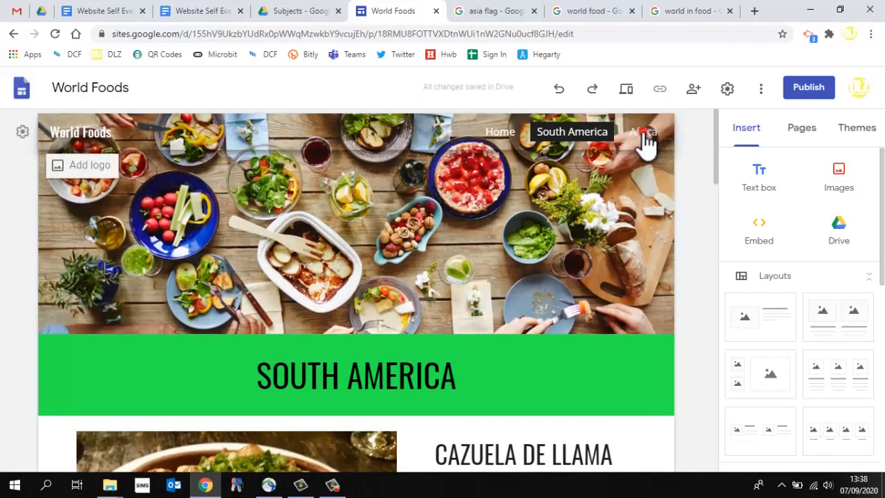
# Step: Review the Africa page, examining how its dish images and text sections are laid out
pyautogui.click(644, 133)
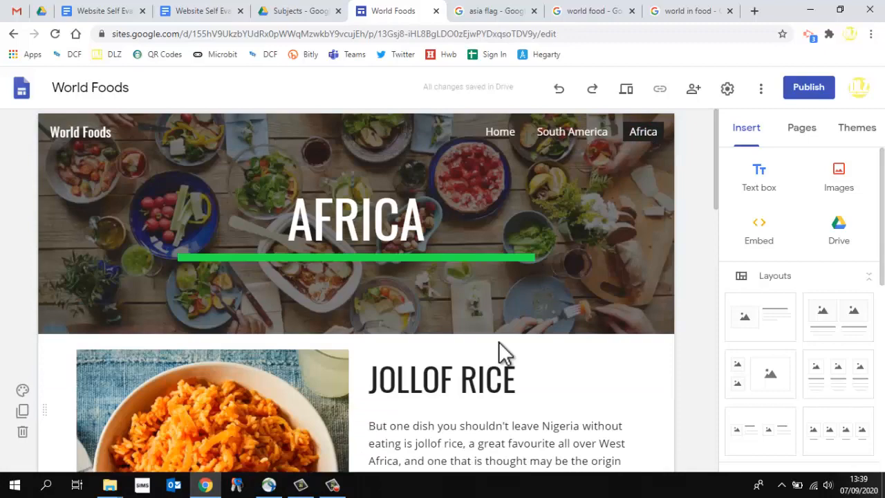
pyautogui.scroll(-3, 498, 342)
pyautogui.scroll(-2, 413, 285)
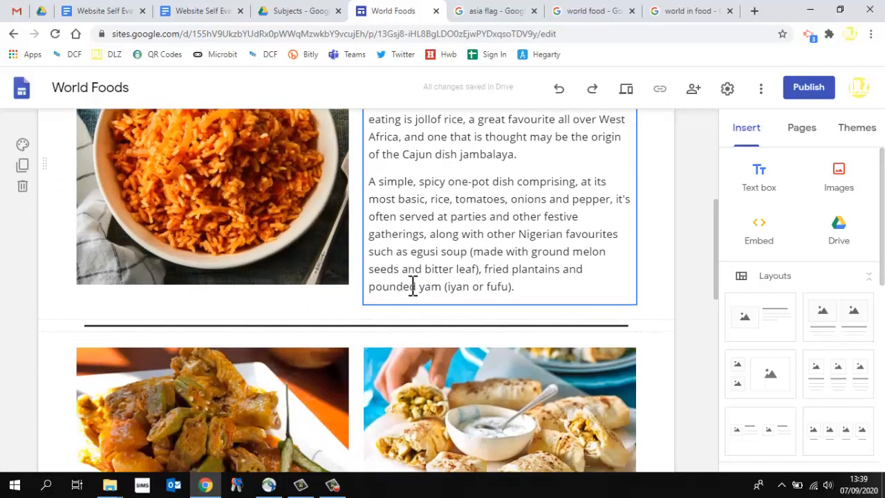
pyautogui.scroll(-2, 267, 300)
pyautogui.scroll(-2, 453, 328)
pyautogui.scroll(3, 454, 332)
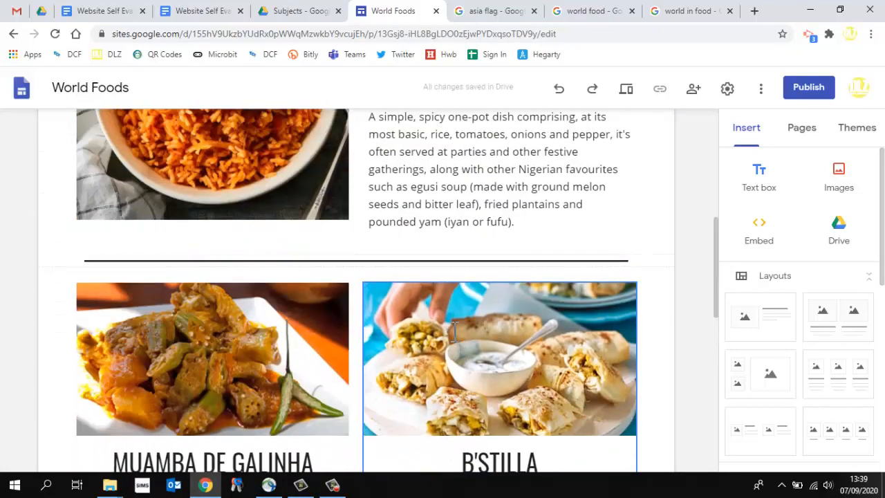
pyautogui.scroll(5, 454, 330)
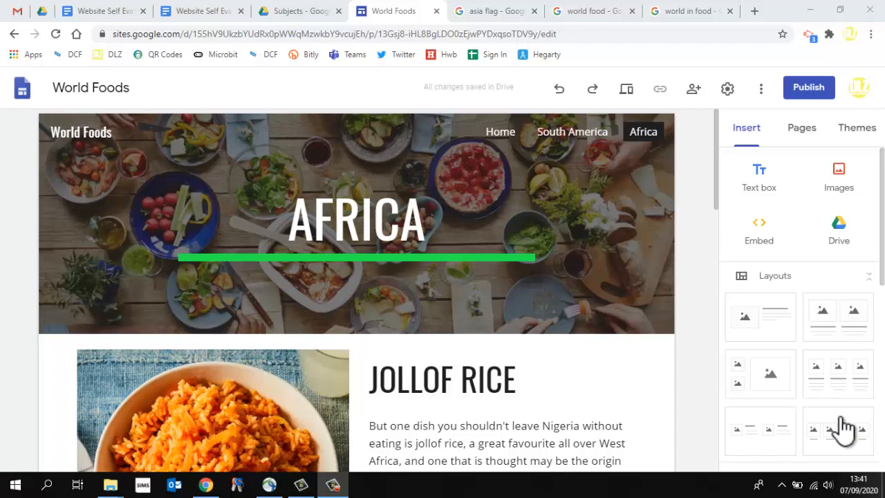
# Step: Switch to Google Drive and create a new Google Sites website in the Humanities folder under Subjects
pyautogui.click(296, 11)
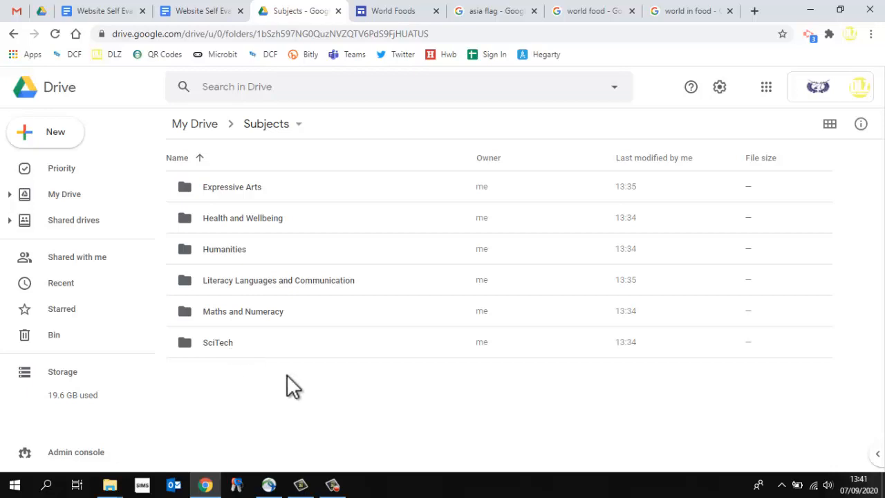
pyautogui.doubleClick(289, 259)
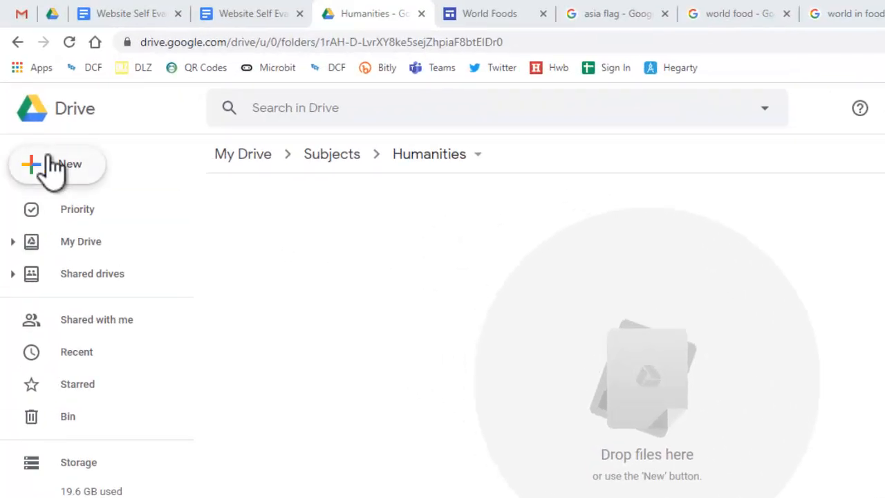
pyautogui.click(39, 126)
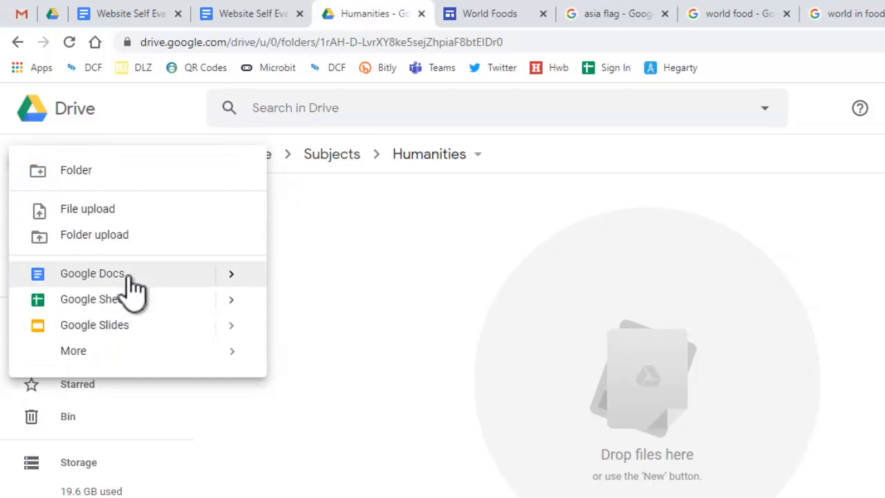
pyautogui.click(130, 351)
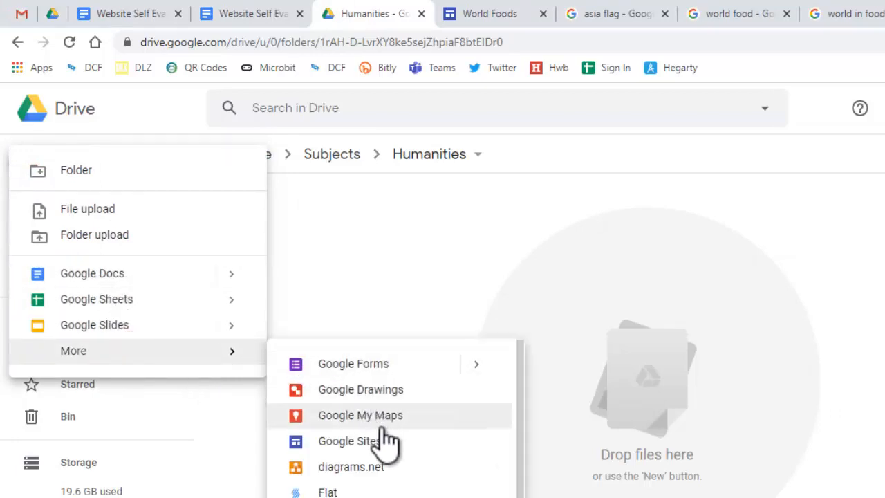
pyautogui.click(374, 441)
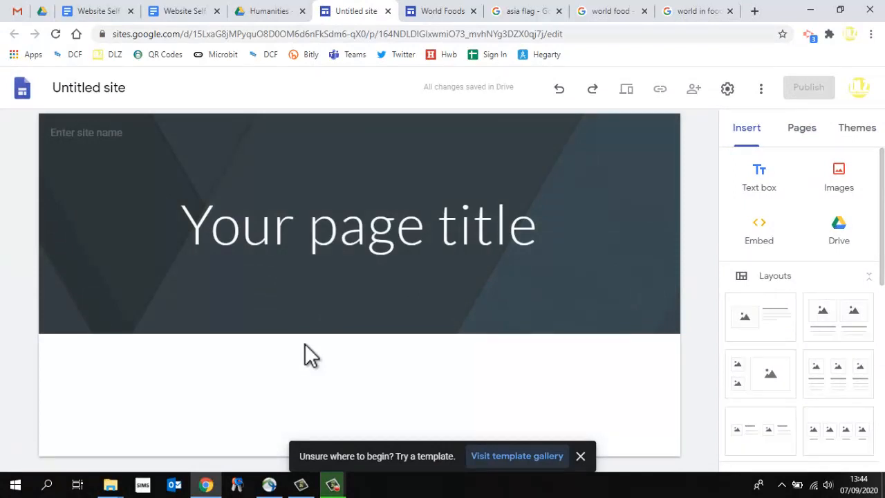
# Step: Name the untitled site World Foods
pyautogui.click(77, 87)
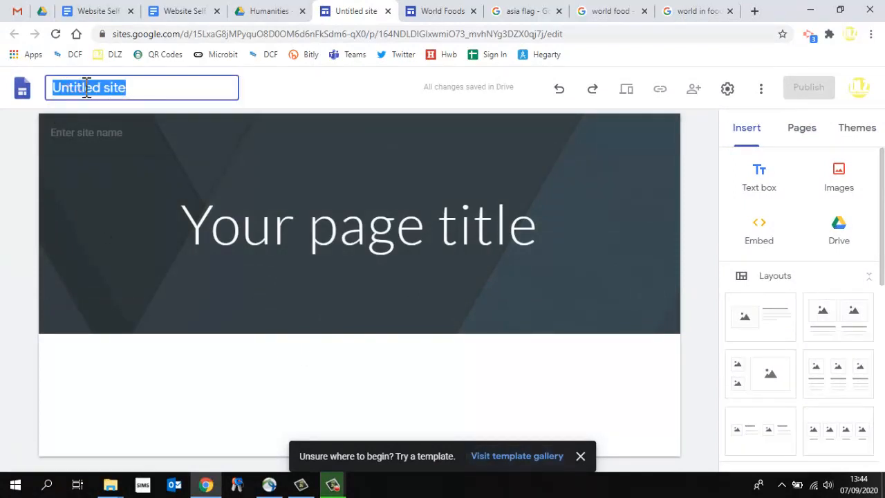
pyautogui.write('World')
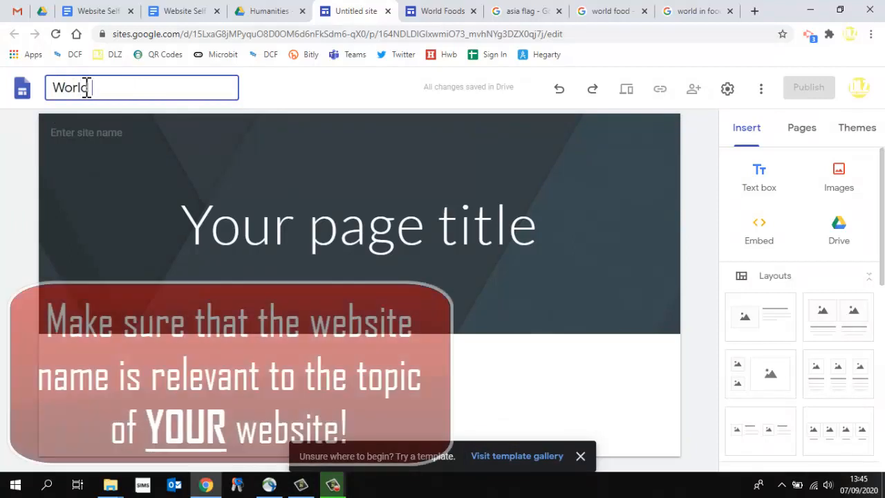
pyautogui.write(' Foods')
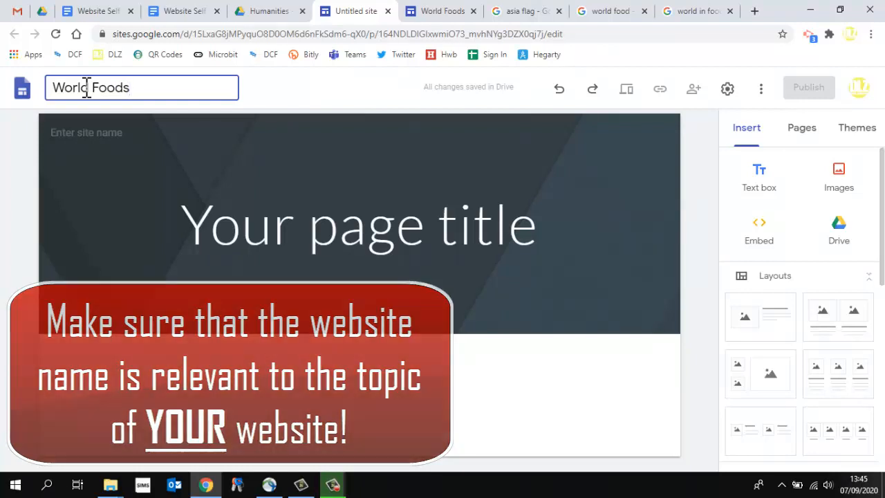
pyautogui.click(220, 352)
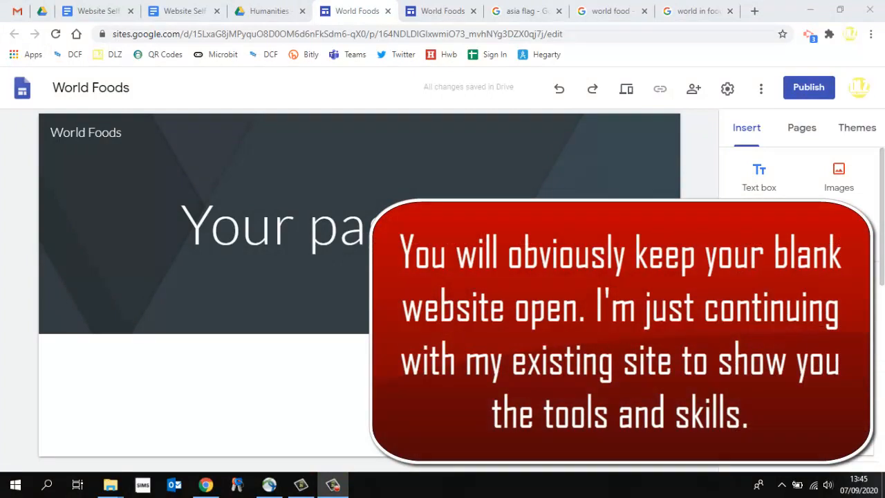
# Step: Close the new blank site and add a page named Asia to the existing World Foods site
pyautogui.click(387, 11)
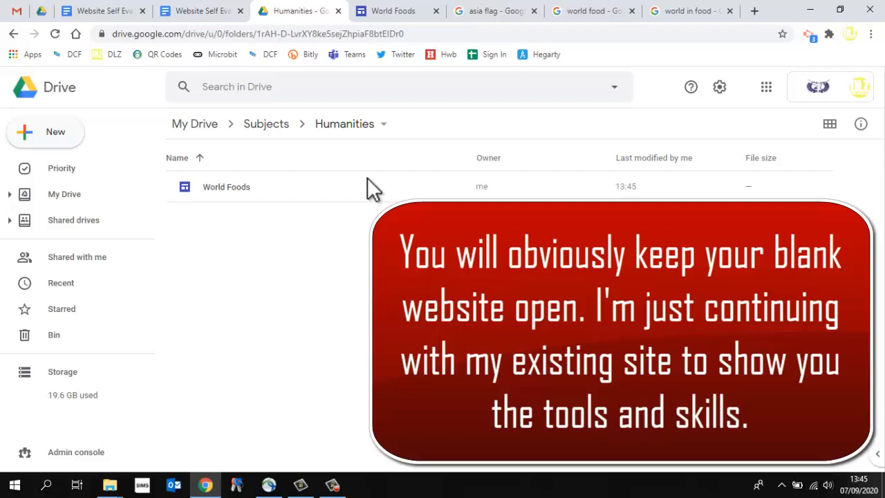
pyautogui.click(395, 13)
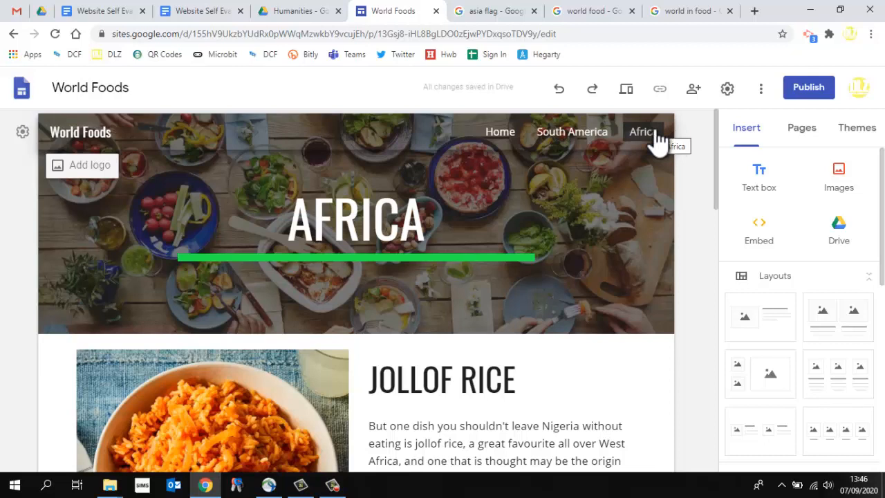
pyautogui.click(801, 130)
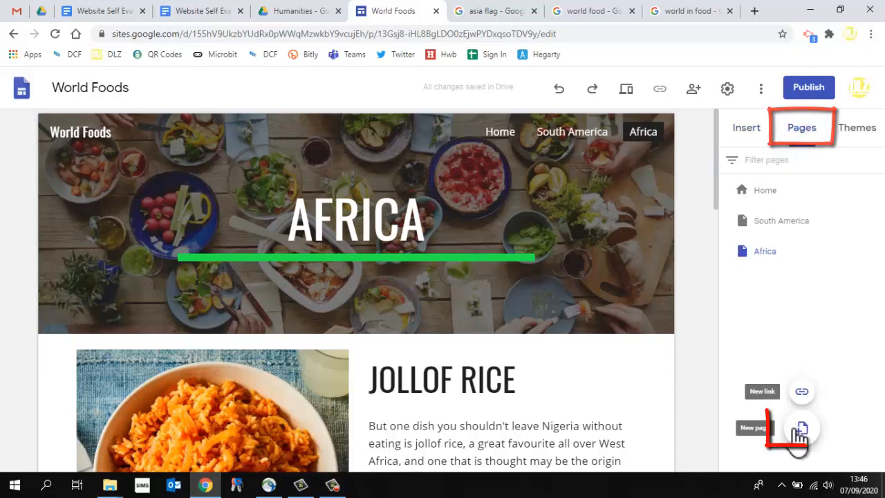
pyautogui.click(802, 432)
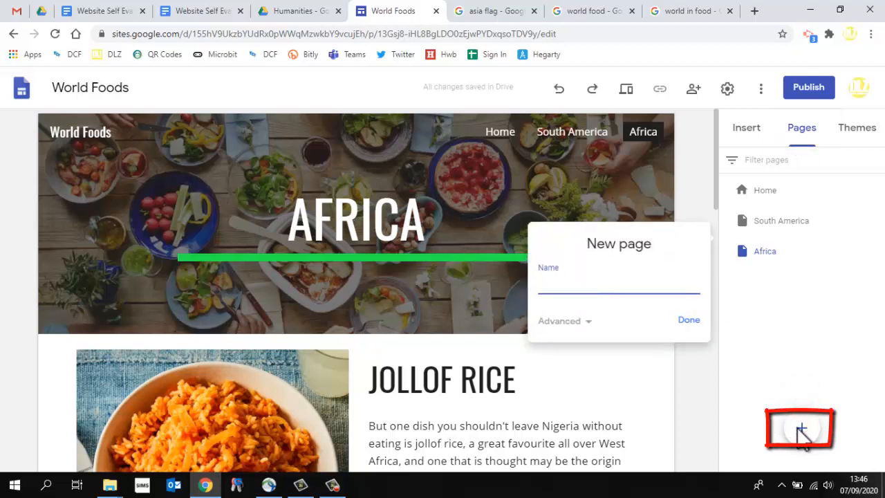
pyautogui.write('Asia')
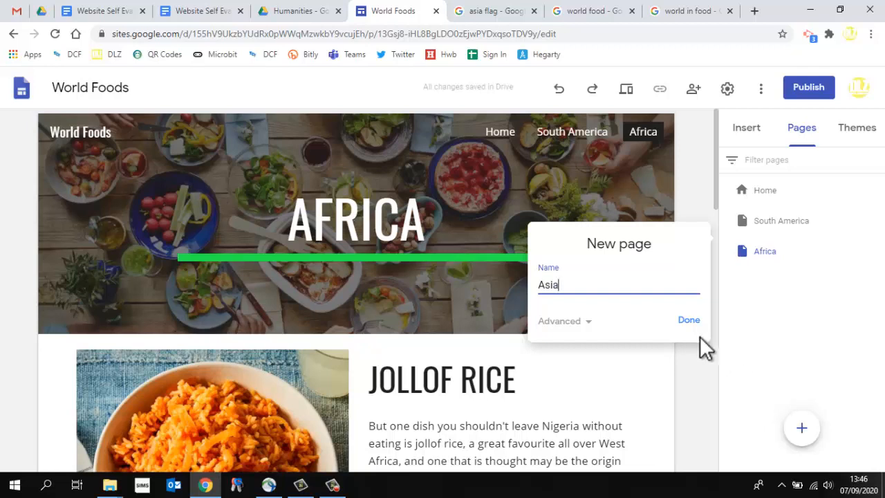
pyautogui.click(689, 320)
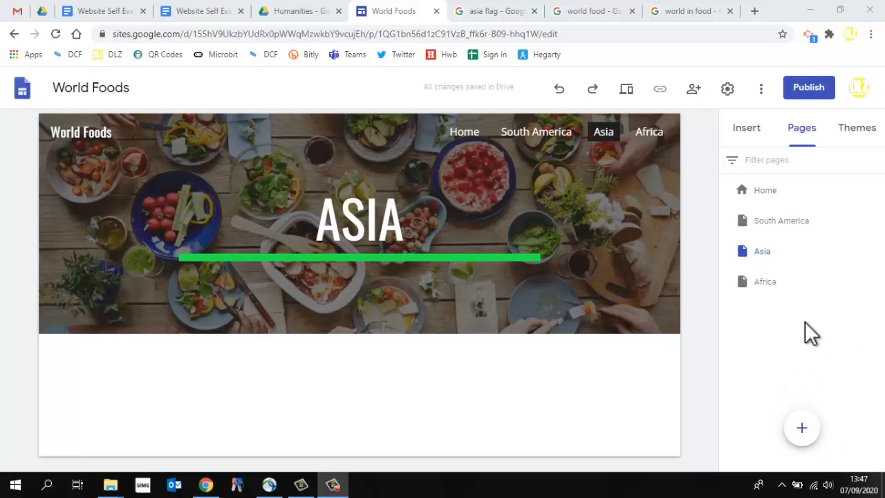
# Step: Open the image selection for the Asia page header and look through its Search, Google Drive and Gallery sources
pyautogui.moveTo(513, 191)
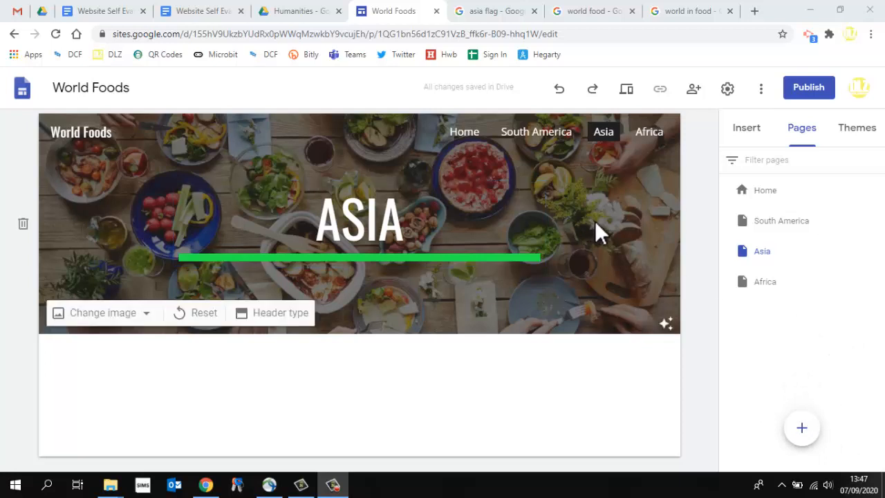
pyautogui.click(147, 313)
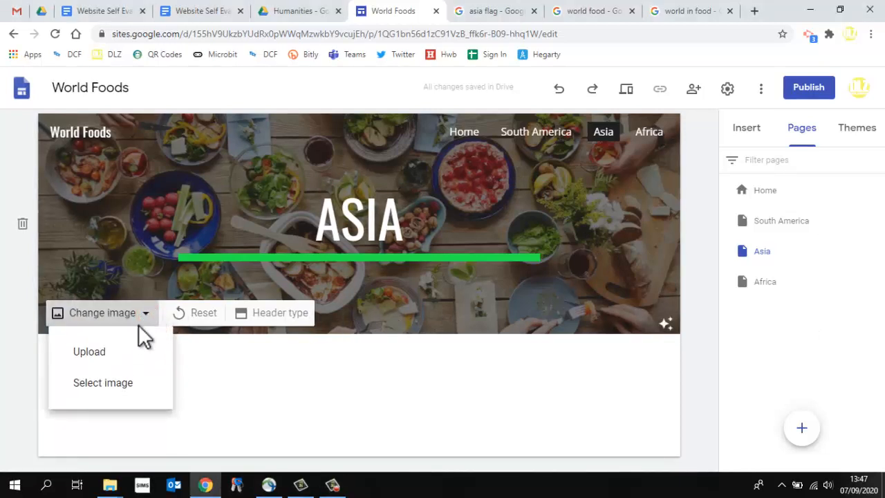
pyautogui.click(120, 382)
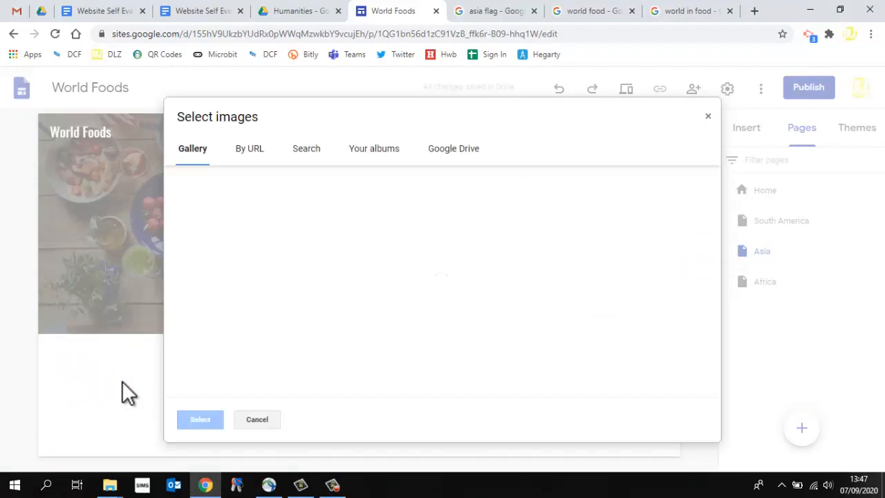
pyautogui.click(306, 152)
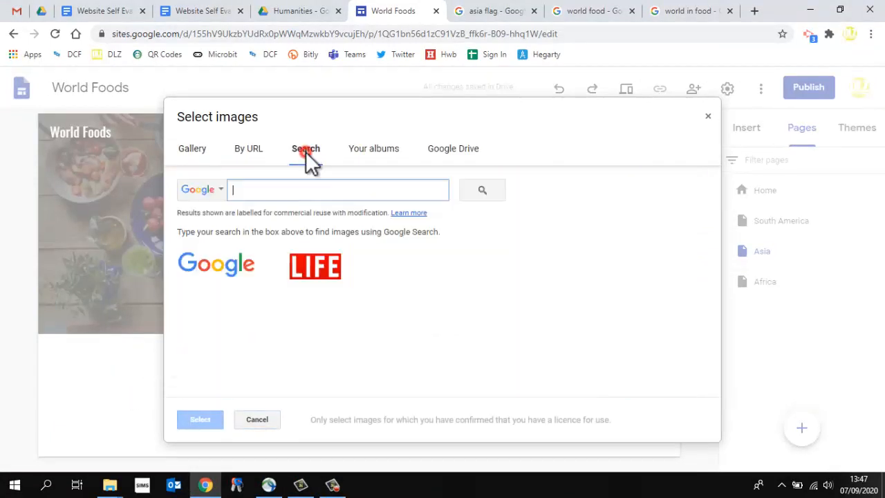
pyautogui.click(440, 153)
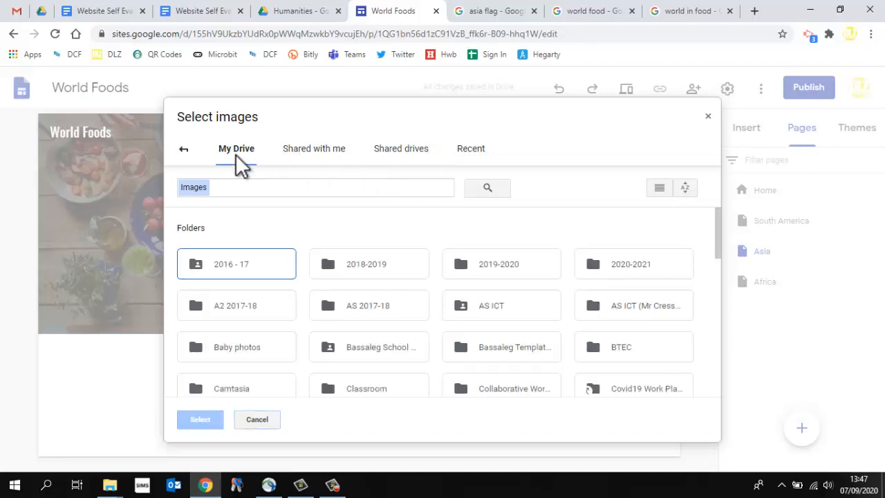
pyautogui.click(184, 150)
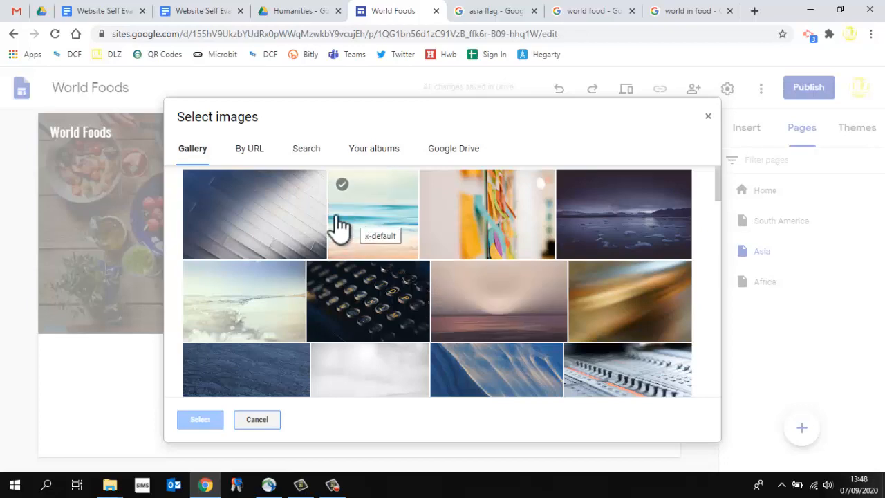
# Step: Switch to the world food image results and copy the image address of the enlarged photo of the shared meal
pyautogui.click(612, 15)
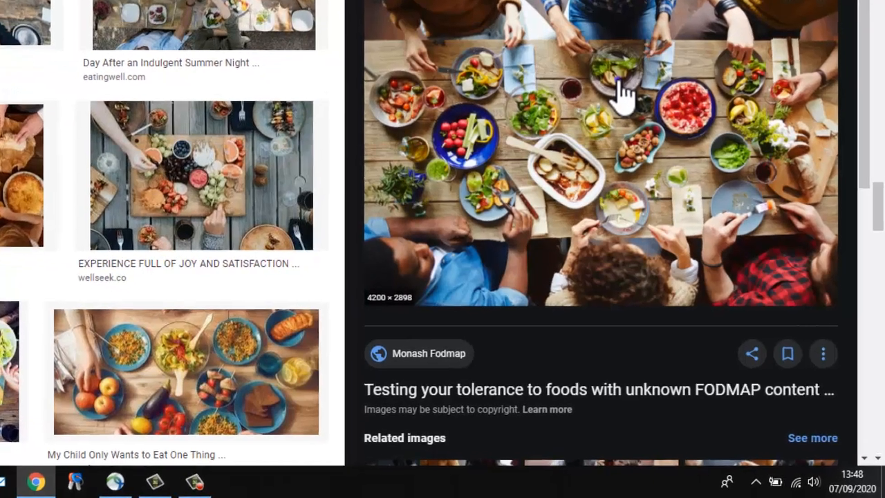
pyautogui.rightClick(671, 166)
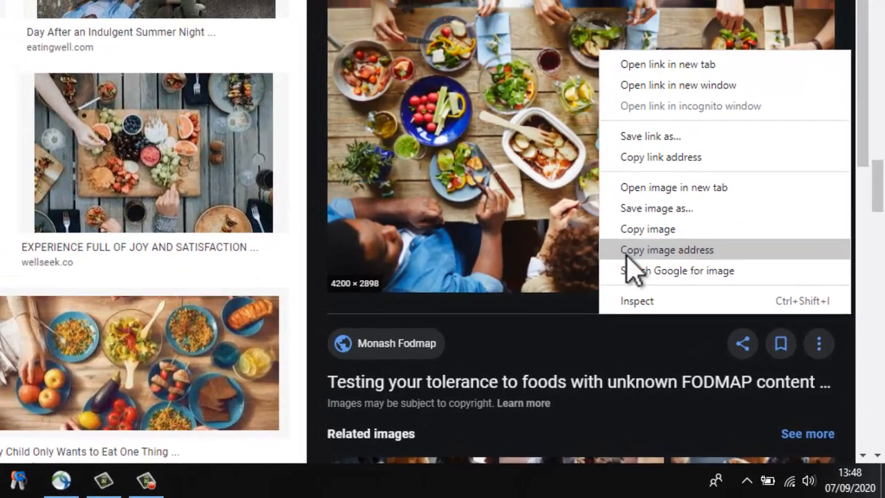
pyautogui.click(609, 232)
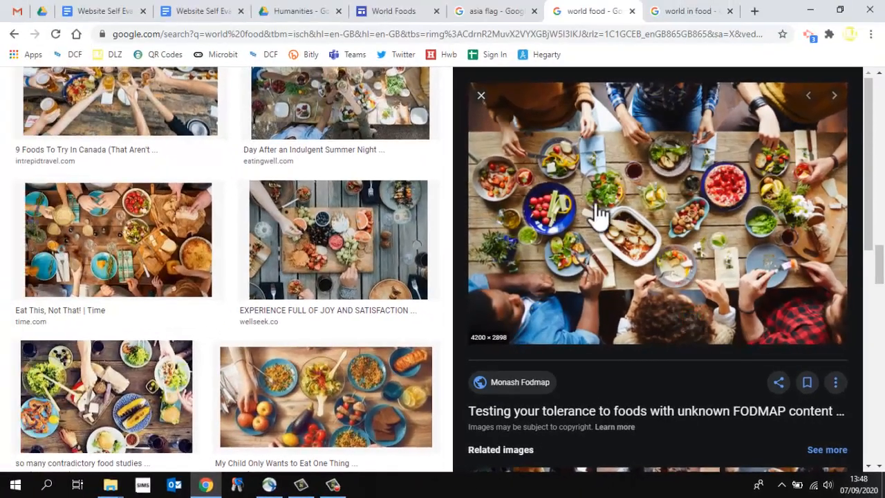
# Step: Return to the World Foods site and set the Asia page's header image from the copied image address of the shared meal photo
pyautogui.click(403, 14)
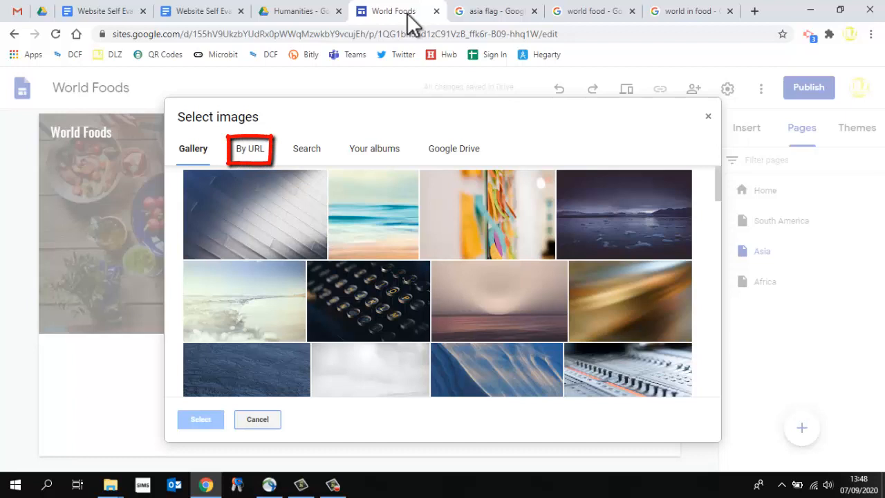
pyautogui.click(243, 150)
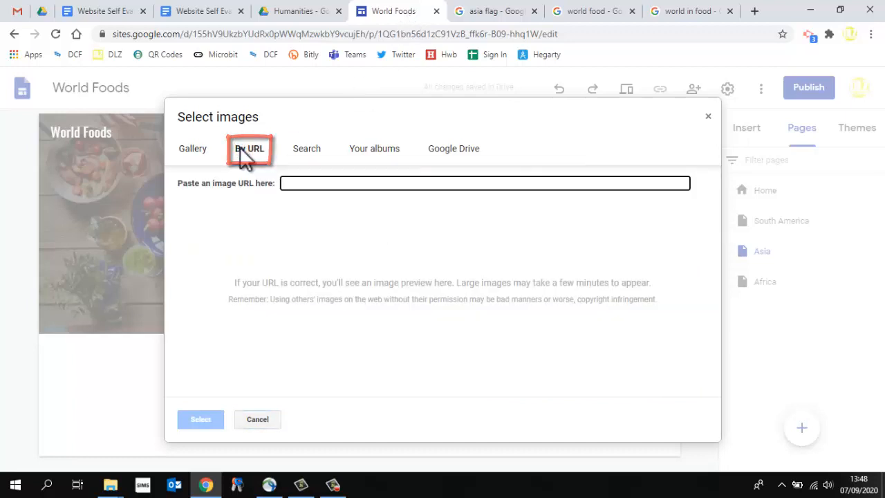
pyautogui.hotkey('ctrl', 'v')
pyautogui.hotkey('ctrl', 'v')
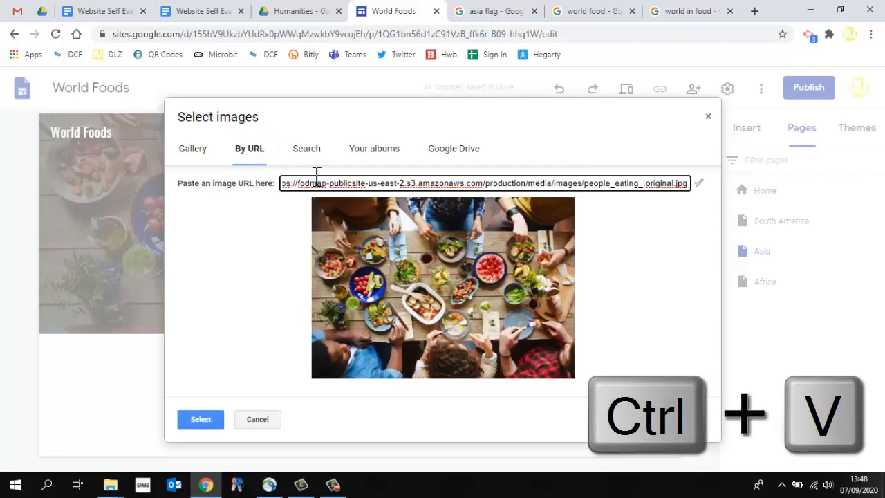
pyautogui.click(194, 420)
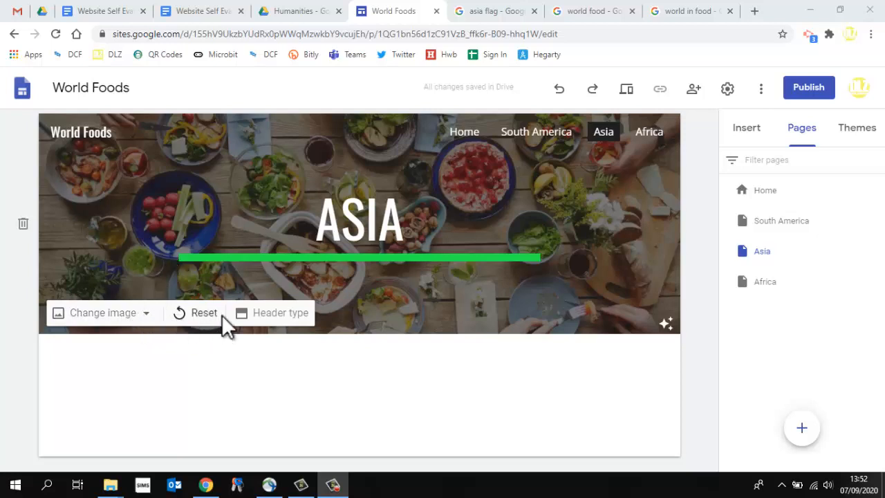
# Step: Try the Cover and Large banner header types on the Asia page, and set the header back to Banner
pyautogui.click(260, 318)
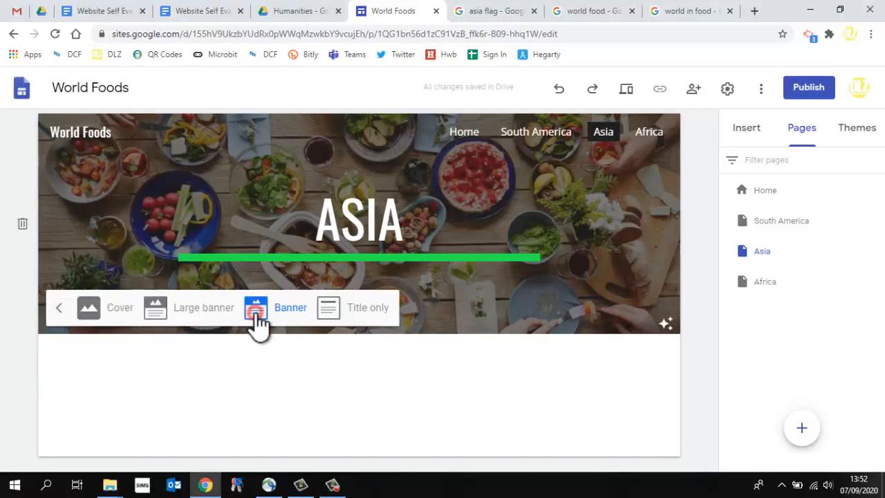
pyautogui.click(92, 315)
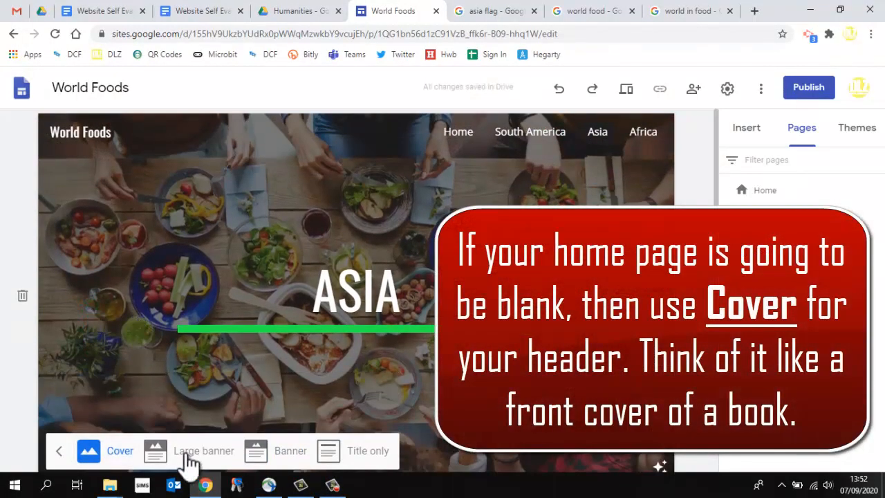
pyautogui.click(190, 460)
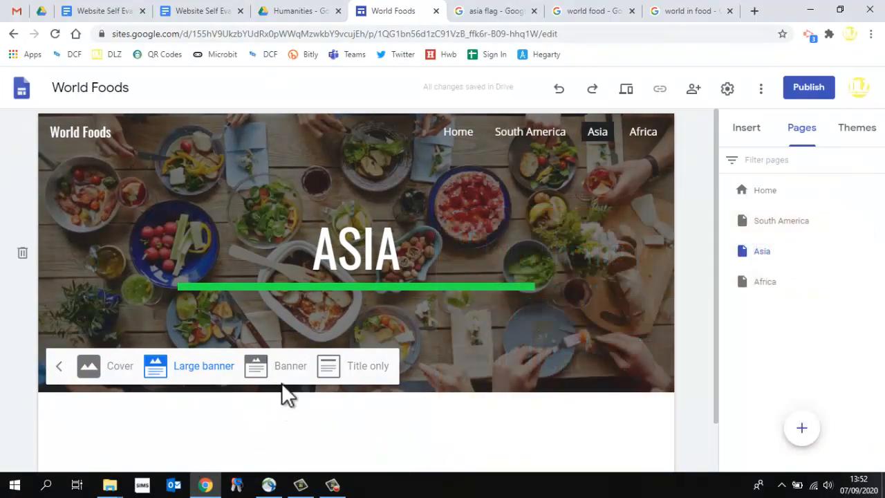
pyautogui.click(282, 366)
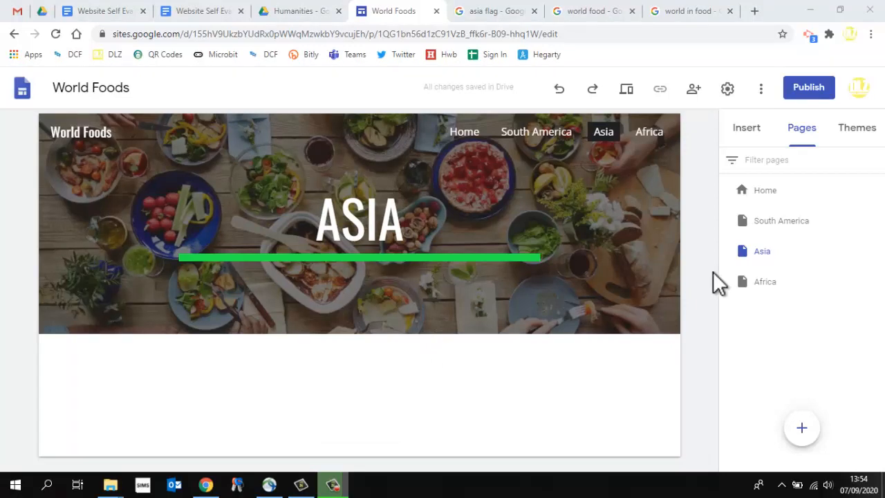
# Step: Compare the original shared meal photo in the world food image results with the Asia page's header
pyautogui.click(581, 11)
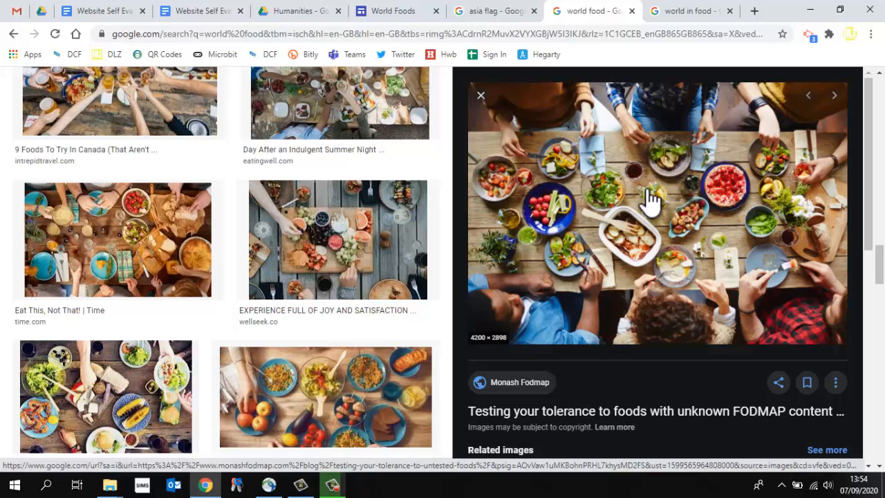
pyautogui.click(394, 12)
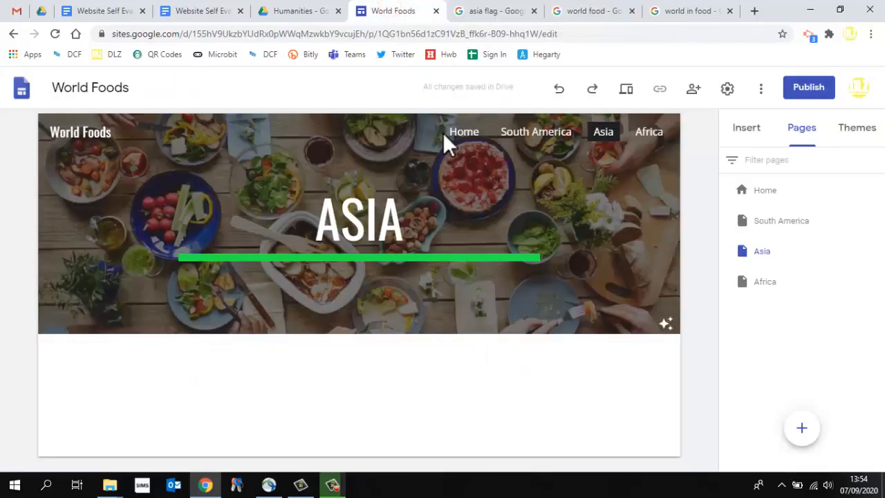
pyautogui.moveTo(157, 211)
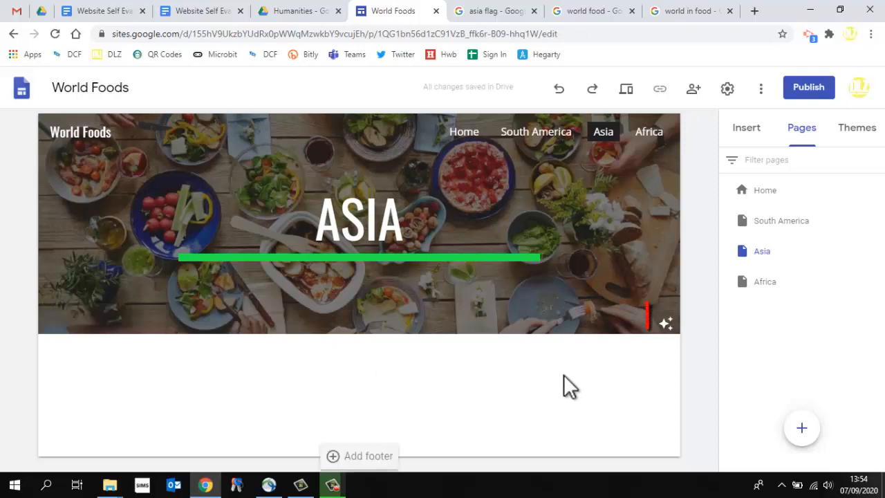
# Step: Switch the Asia header's readability adjustment off and back on to compare the title's legibility
pyautogui.click(668, 325)
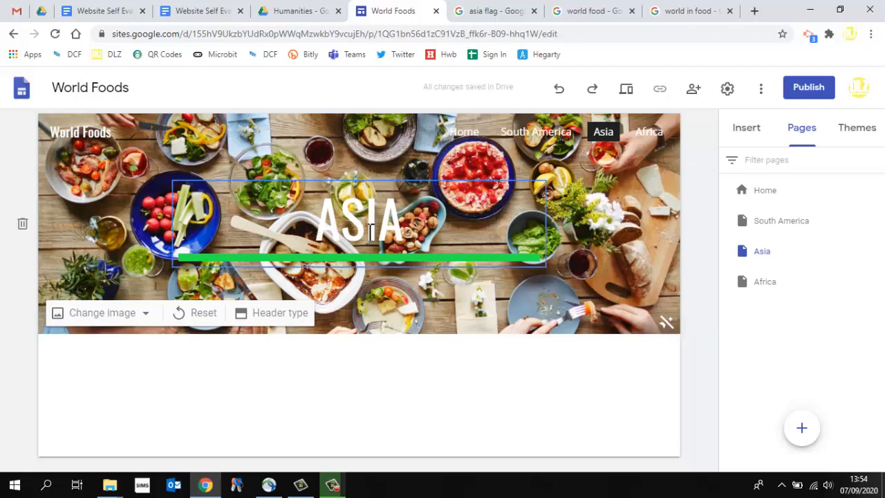
pyautogui.click(668, 326)
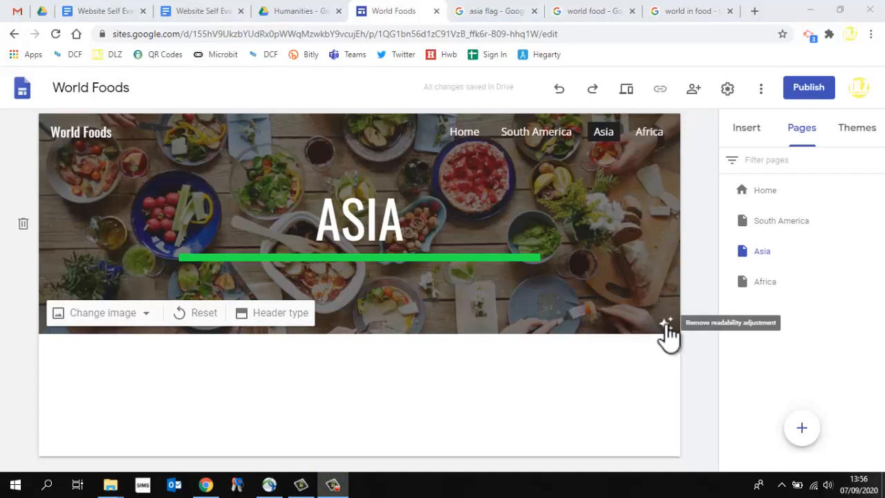
pyautogui.click(666, 325)
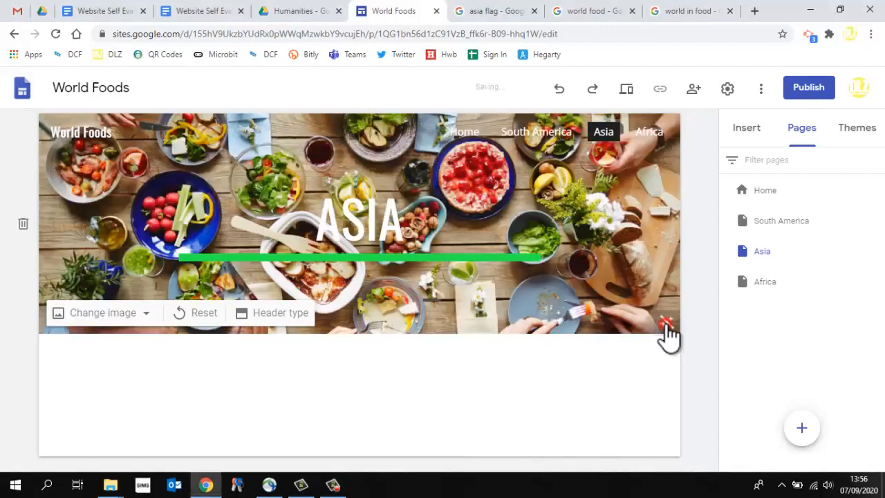
pyautogui.click(666, 325)
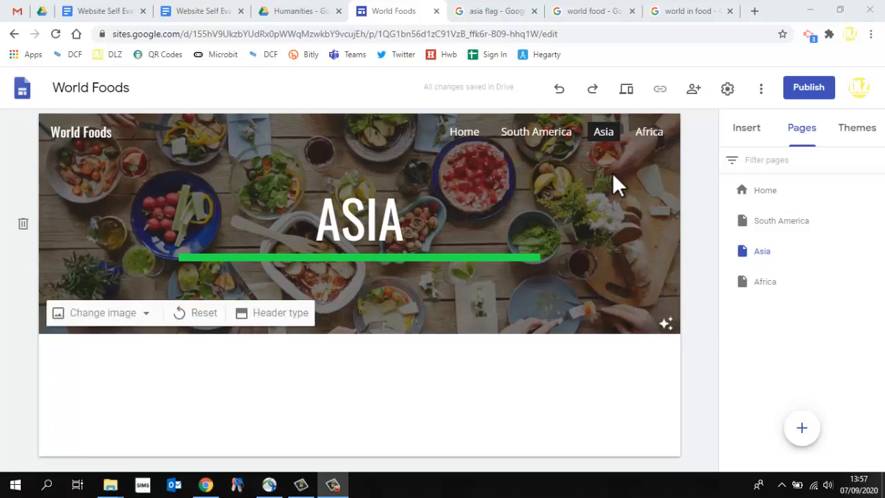
# Step: Examine how the Africa page arranges its dish photos, headings and descriptions, and return to the Asia page
pyautogui.click(648, 132)
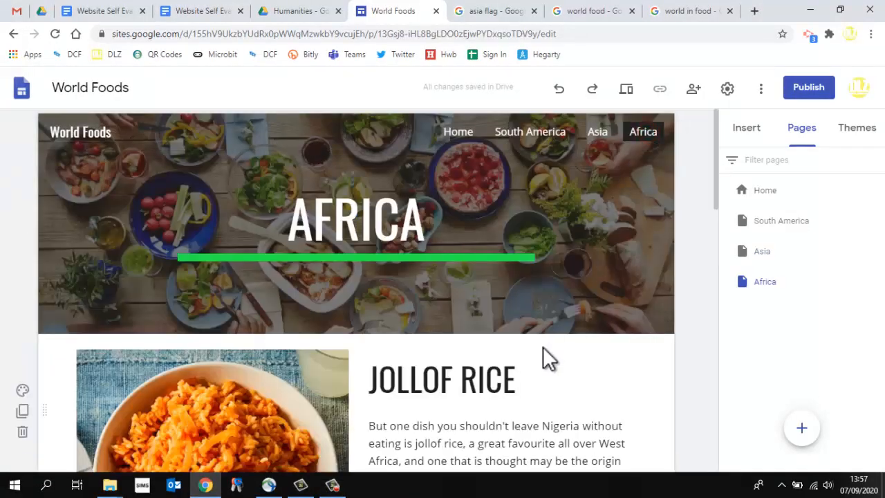
pyautogui.scroll(-2, 543, 347)
pyautogui.click(431, 243)
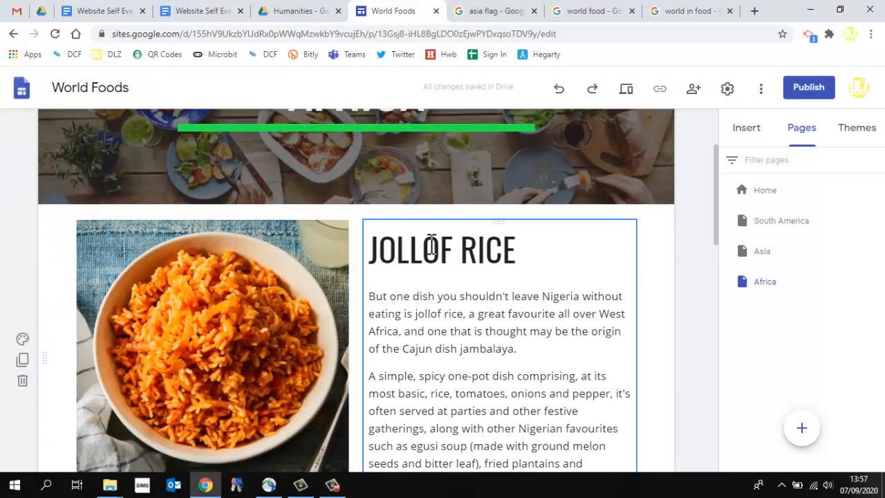
pyautogui.scroll(-5, 454, 362)
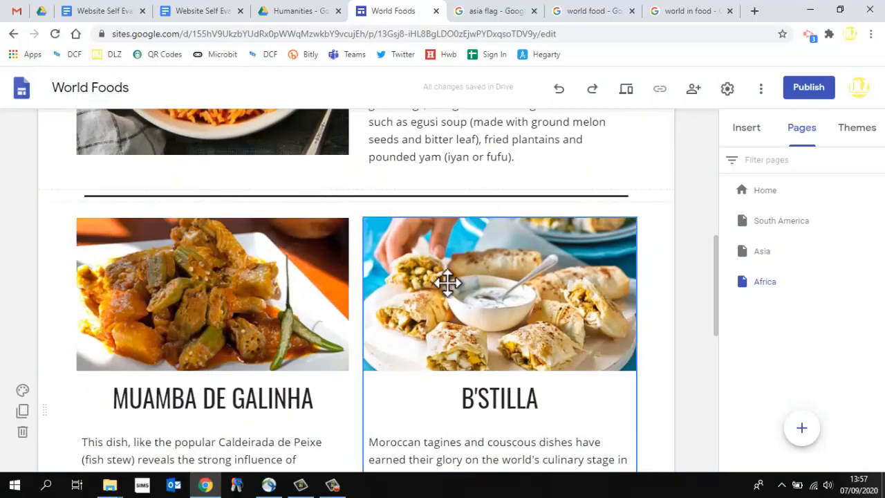
pyautogui.scroll(-5, 453, 287)
pyautogui.scroll(3, 470, 297)
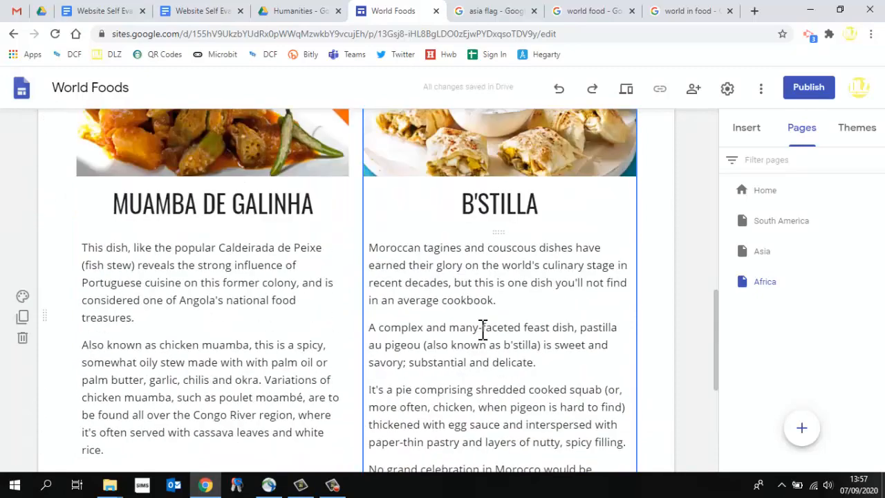
pyautogui.scroll(8, 483, 330)
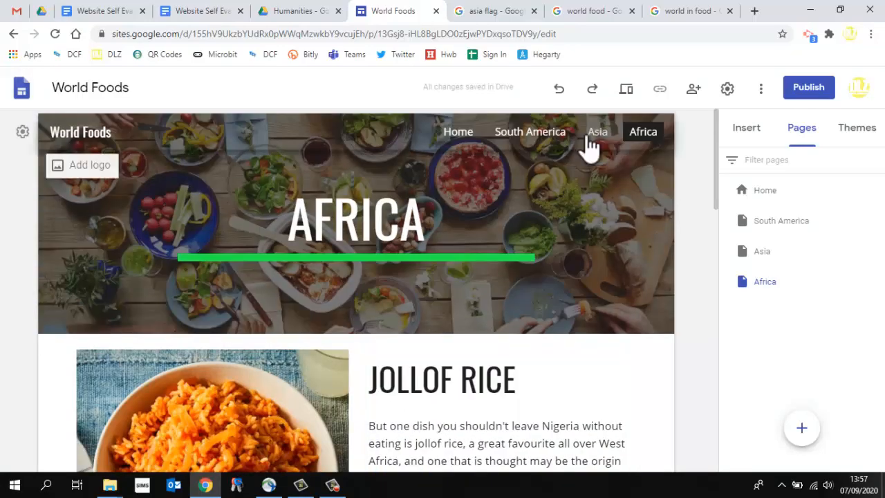
pyautogui.click(595, 135)
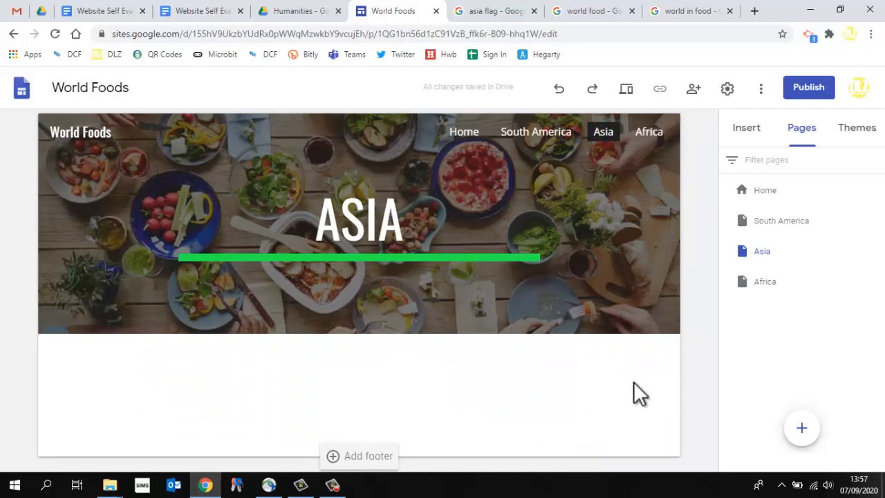
# Step: Insert the layout with a single image beside a title and text on the Asia page, and try its two text placeholders
pyautogui.click(738, 124)
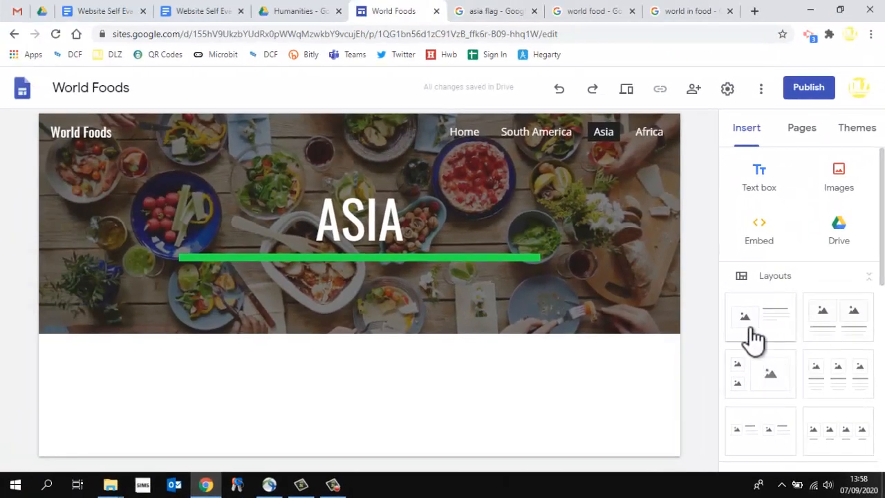
pyautogui.click(759, 316)
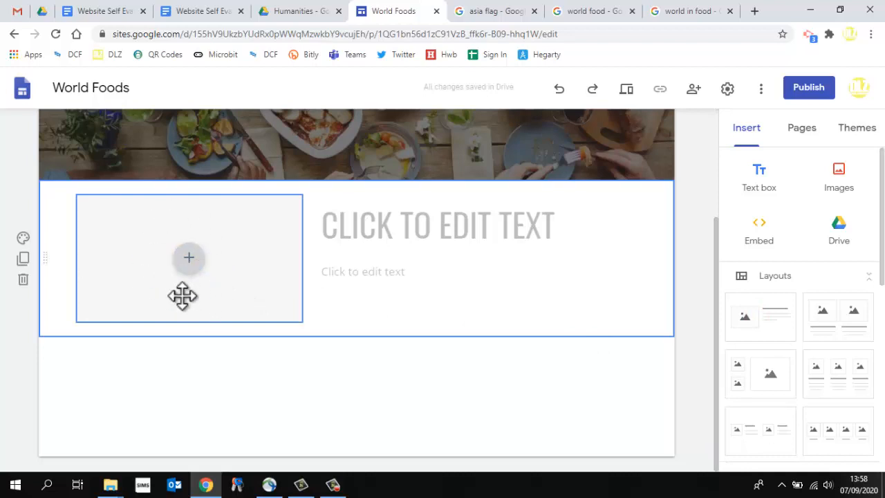
pyautogui.click(428, 228)
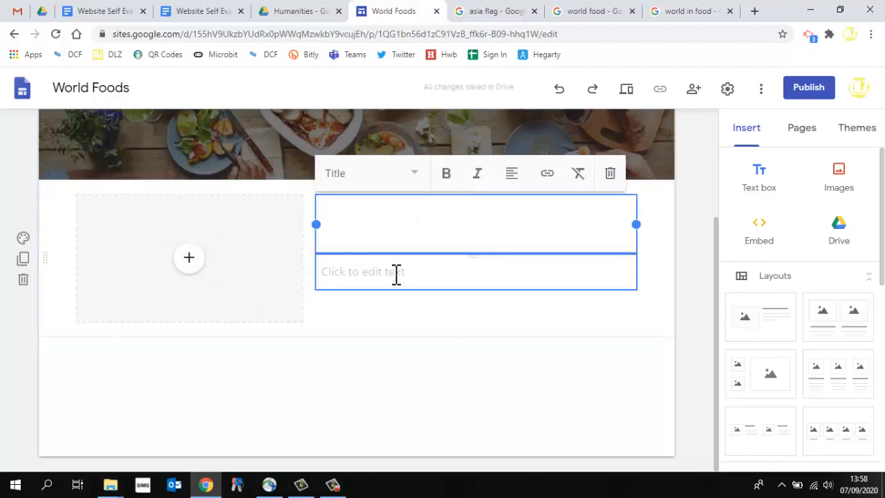
pyautogui.click(396, 274)
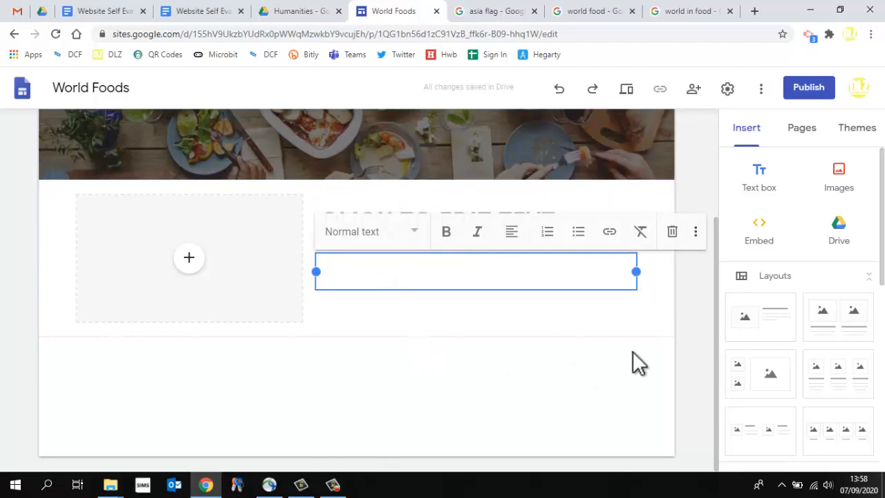
# Step: Examine the image, title and text of the Africa page's Jollof Rice section, and return to the Asia page
pyautogui.scroll(3, 633, 351)
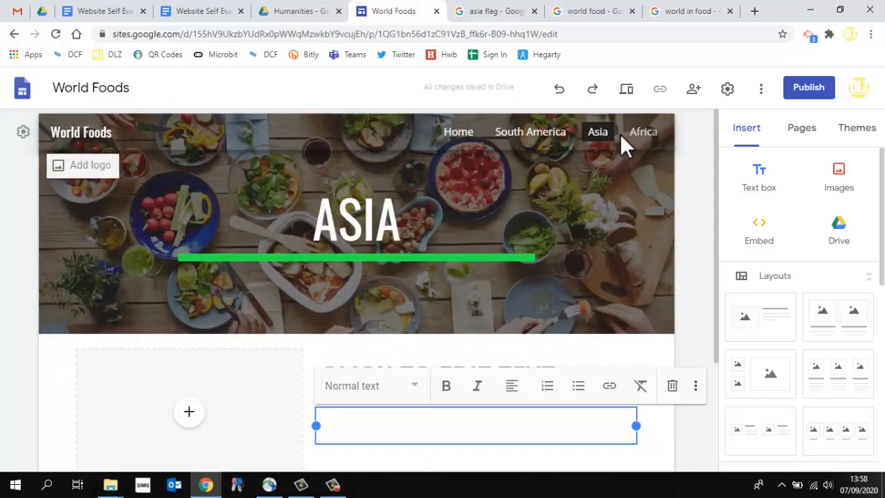
pyautogui.click(644, 133)
pyautogui.scroll(-3, 235, 311)
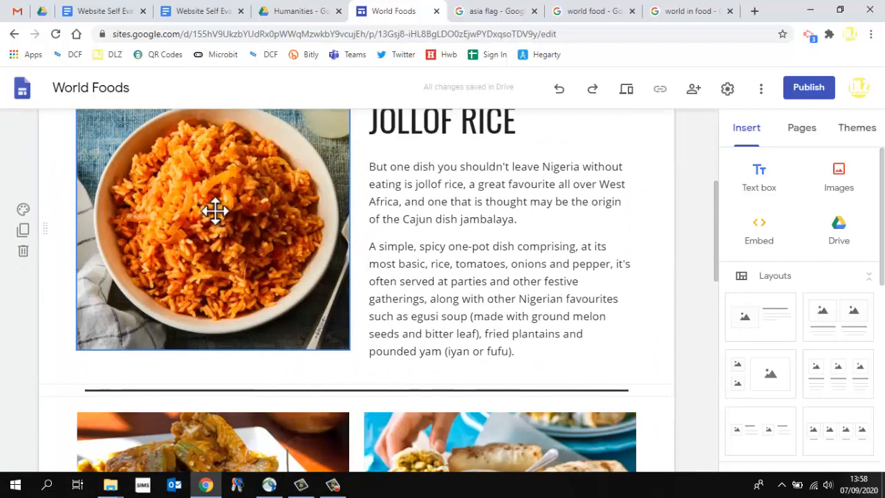
pyautogui.click(392, 138)
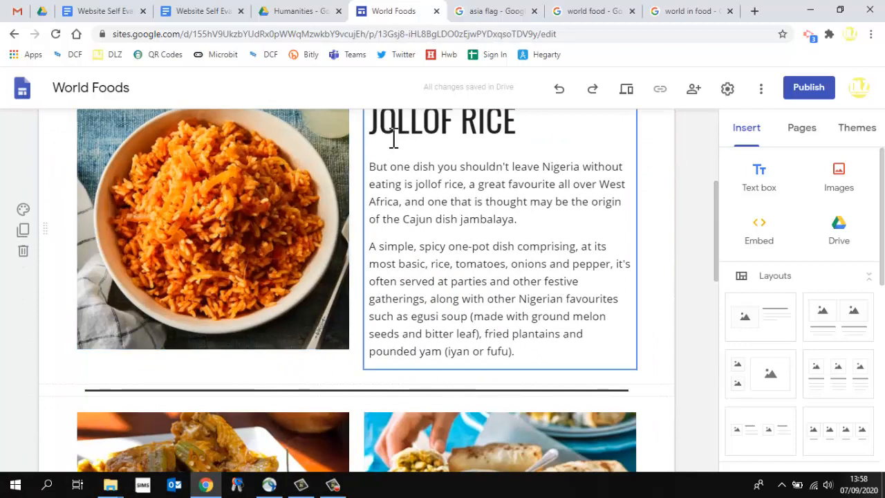
pyautogui.click(431, 242)
pyautogui.scroll(3, 640, 315)
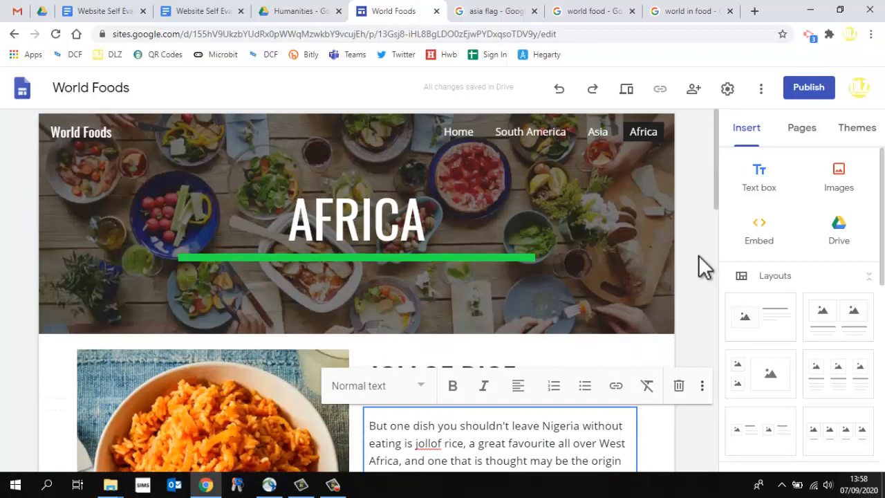
pyautogui.click(596, 133)
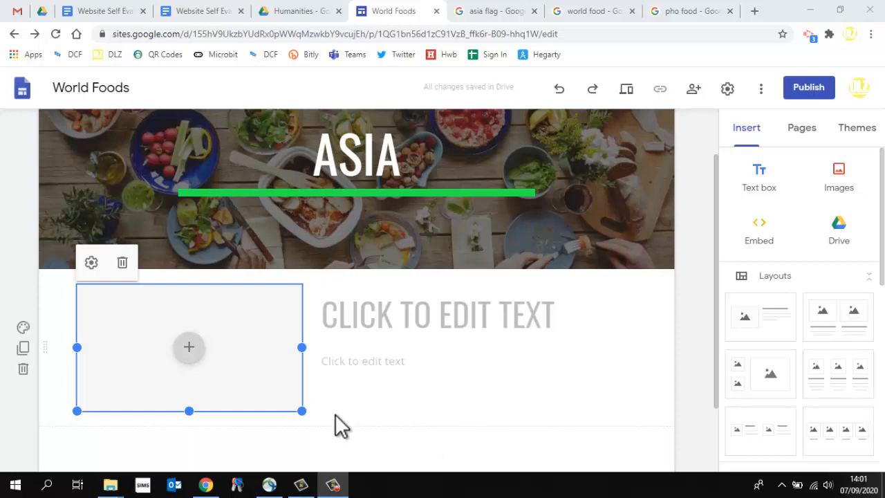
# Step: Fill the empty image placeholder by URL with the BBC Vietnamese beef pho picture from the pho food search results
pyautogui.click(186, 347)
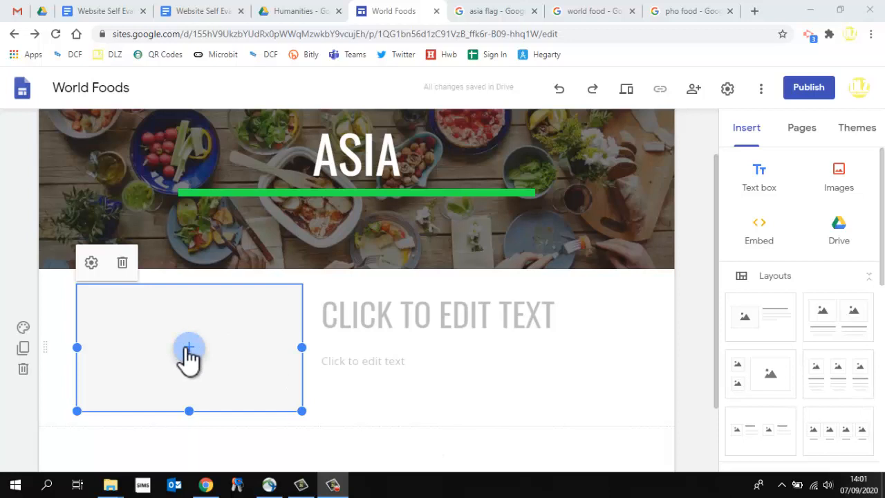
pyautogui.click(187, 346)
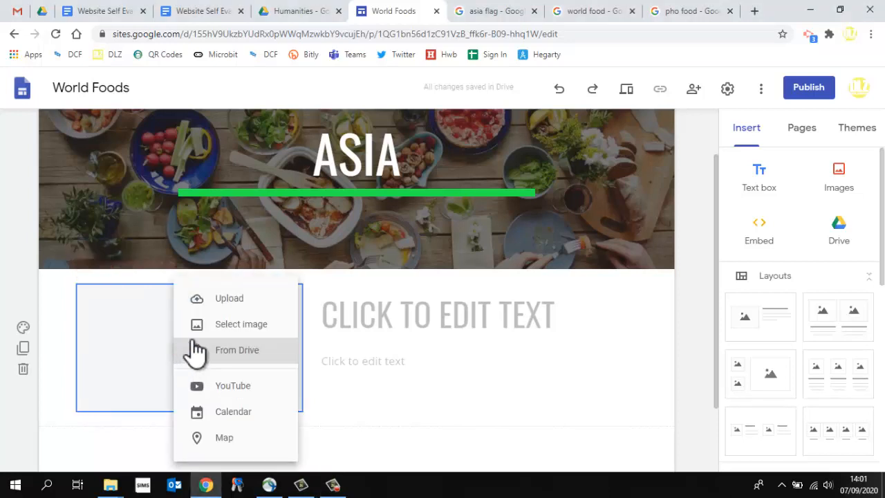
pyautogui.click(216, 334)
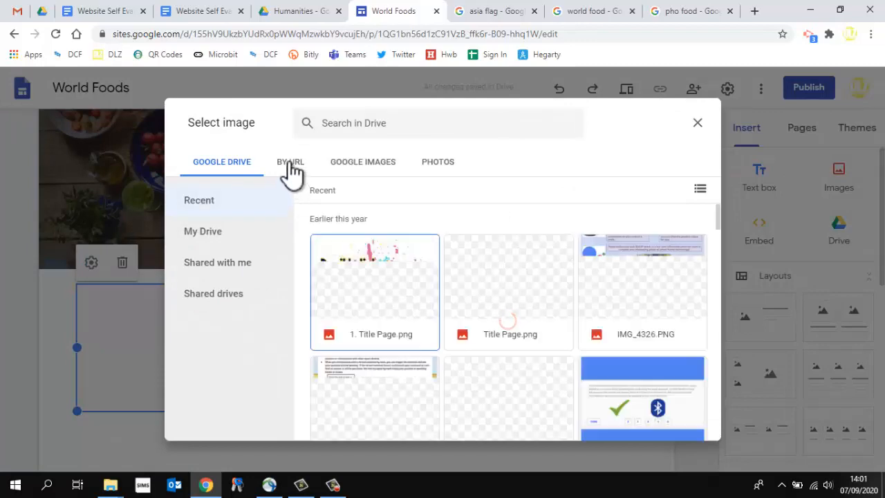
pyautogui.click(290, 166)
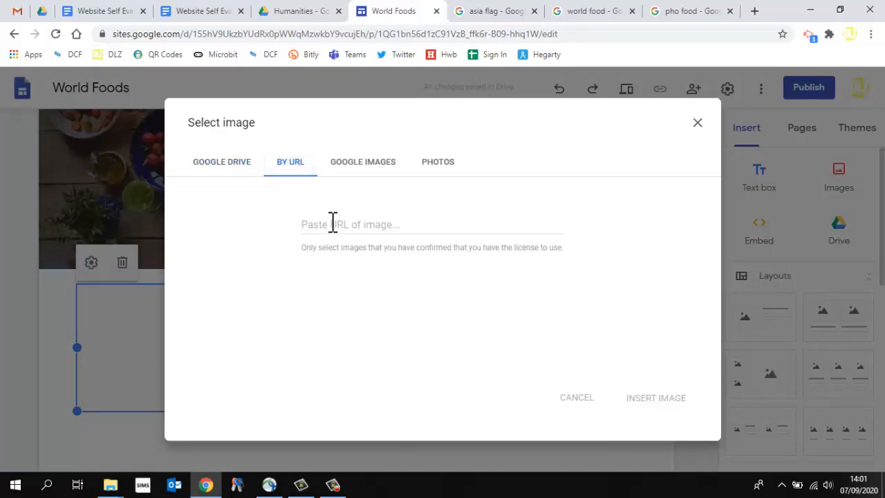
pyautogui.click(657, 14)
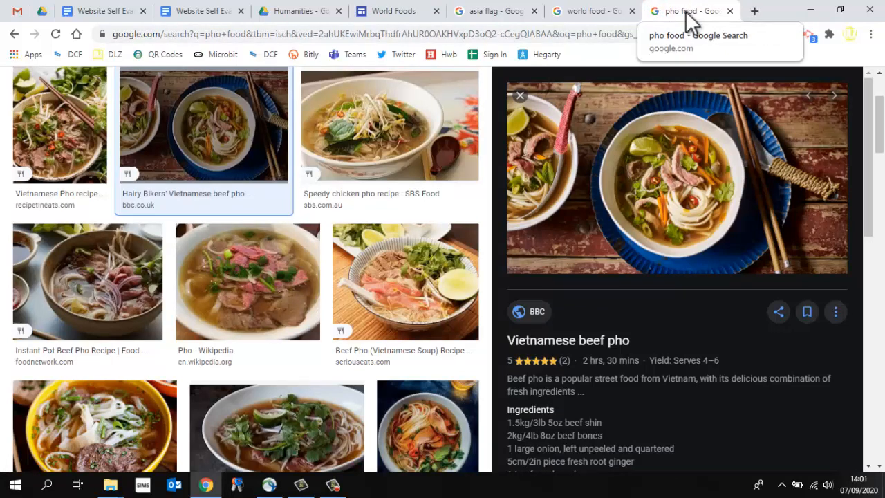
pyautogui.rightClick(648, 166)
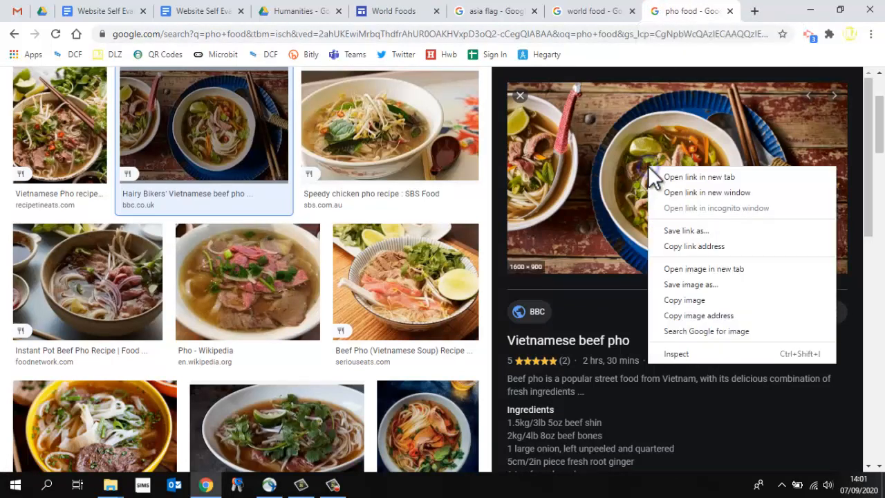
pyautogui.click(698, 316)
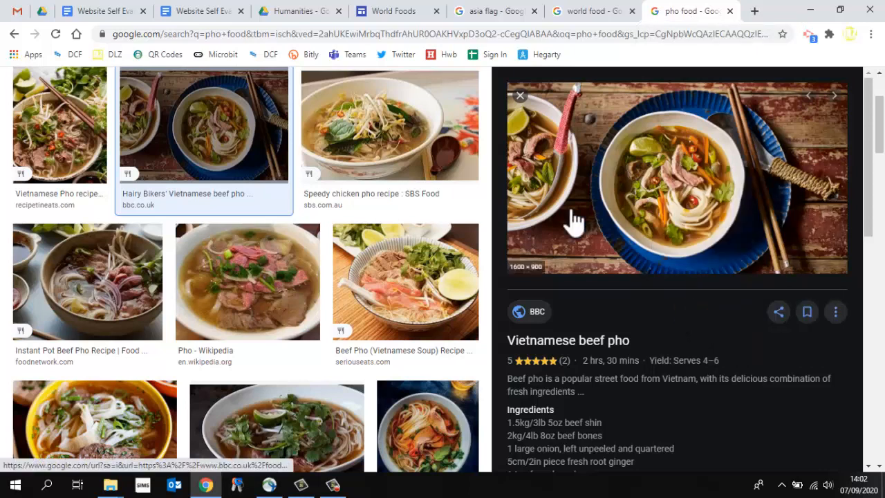
pyautogui.click(375, 12)
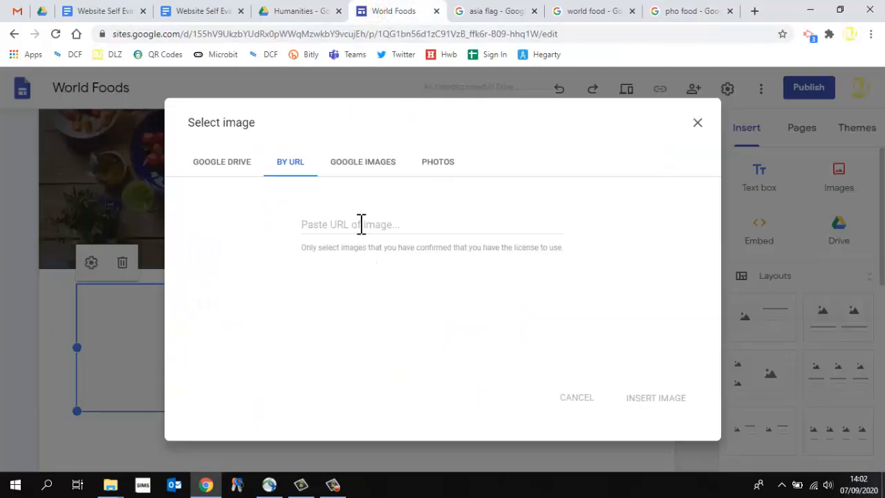
pyautogui.rightClick(361, 224)
pyautogui.click(411, 331)
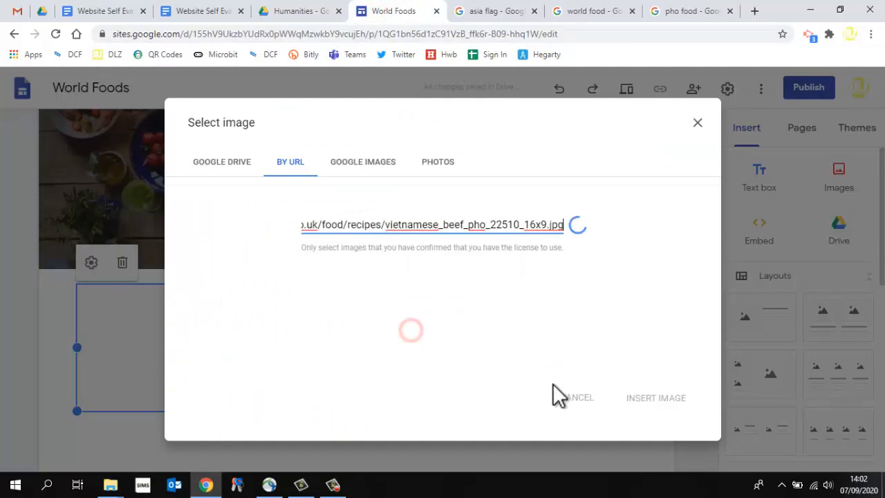
pyautogui.click(651, 399)
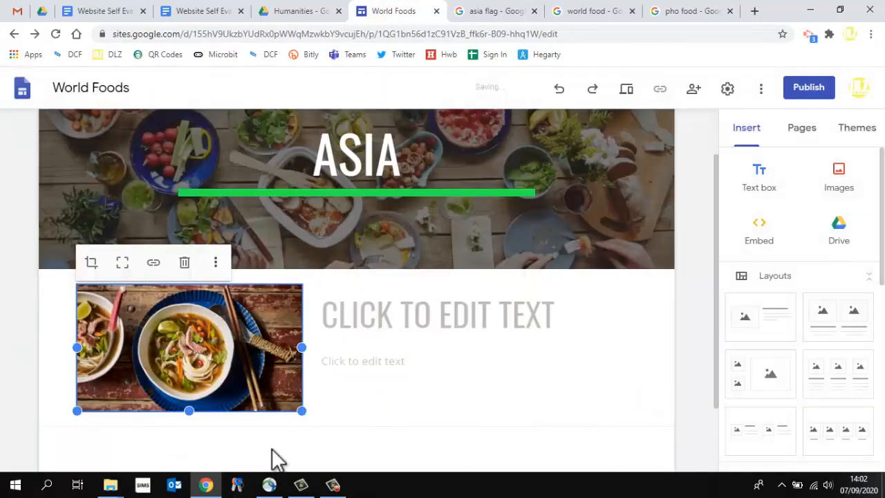
# Step: Enter PHO as the title beside the pho photo
pyautogui.click(451, 313)
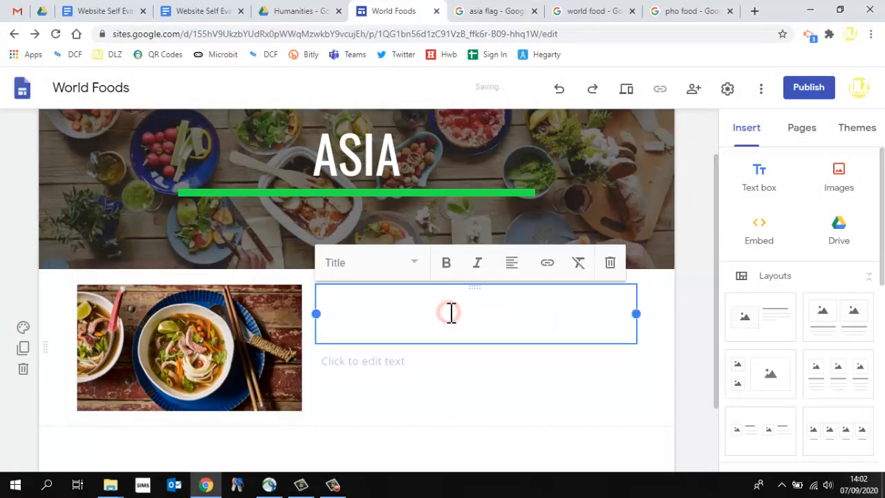
pyautogui.write('PHO')
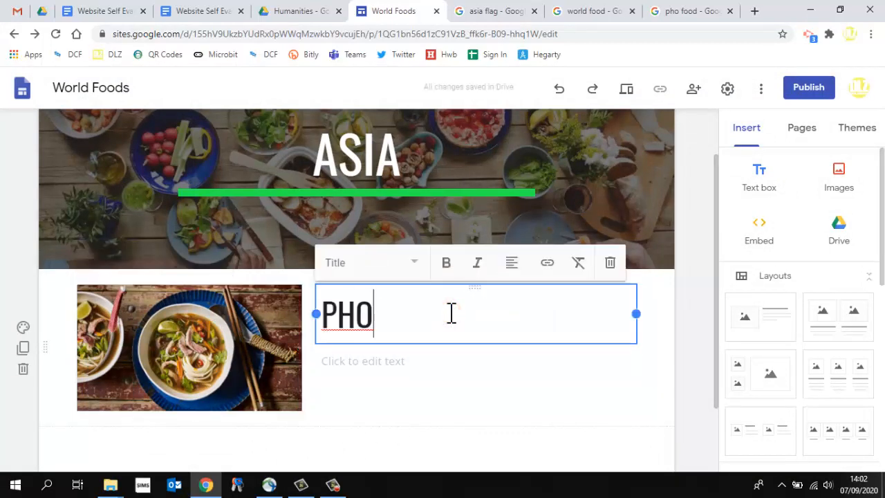
# Step: Try bold and italic on the PHO title, remove both, and centre-align it
pyautogui.doubleClick(399, 313)
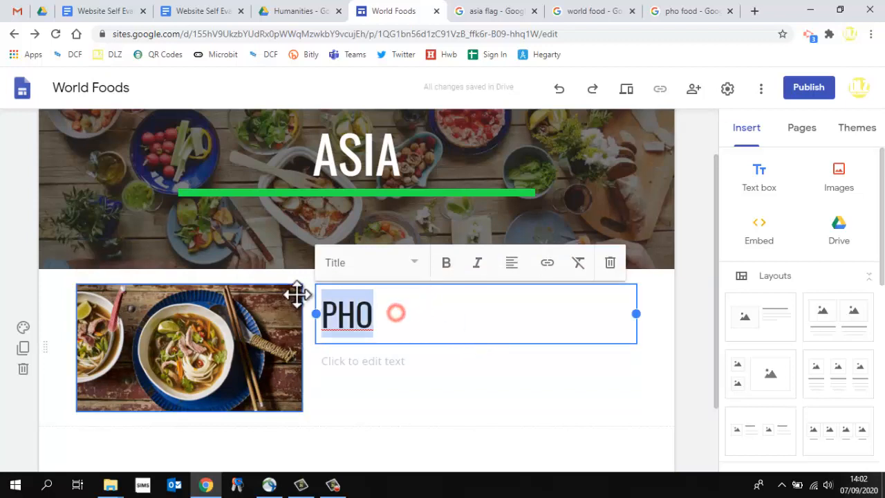
pyautogui.click(449, 268)
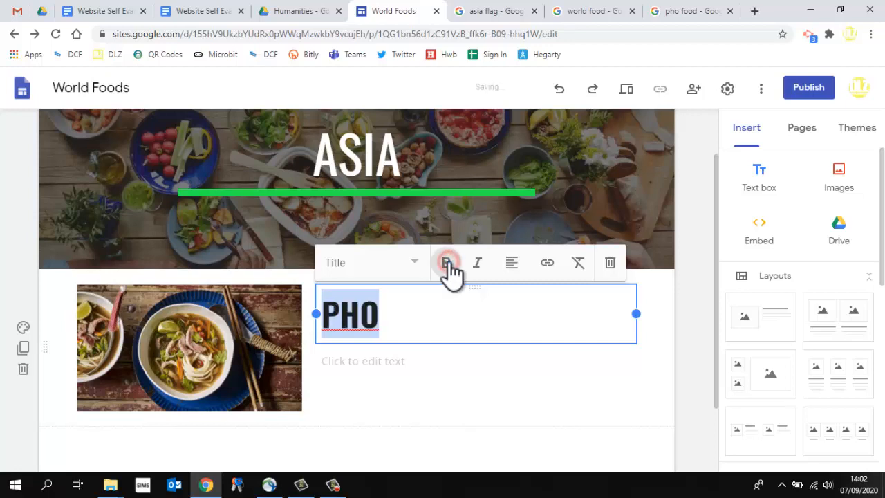
pyautogui.click(448, 269)
pyautogui.click(479, 273)
pyautogui.click(481, 274)
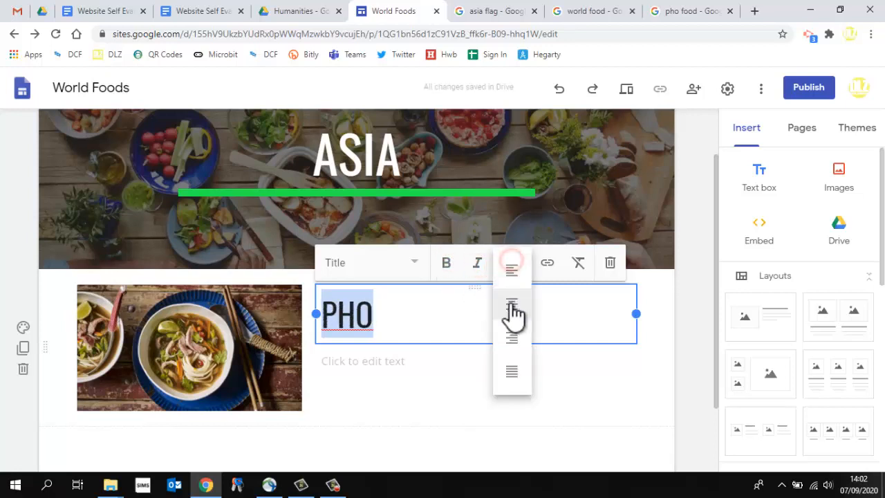
pyautogui.click(509, 304)
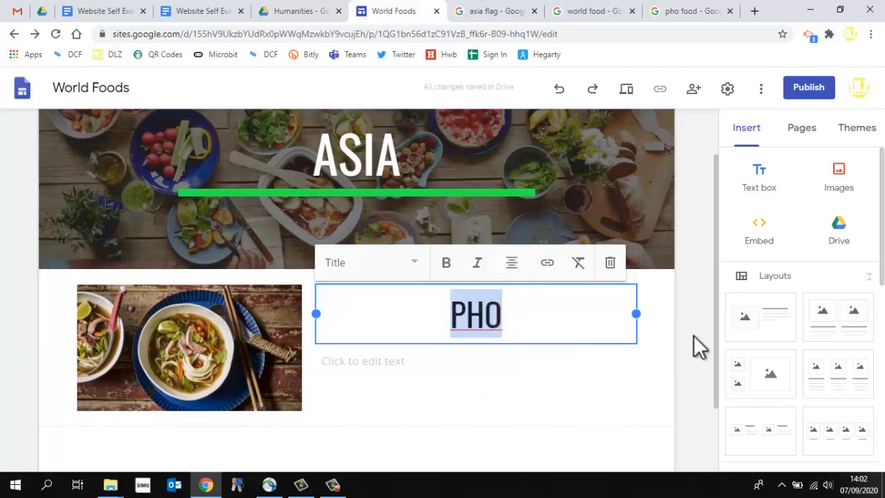
# Step: Add a description below the PHO title about the Vietnamese soup of broth, rice noodles, herbs and meat and its popularity in Vietnam
pyautogui.click(367, 361)
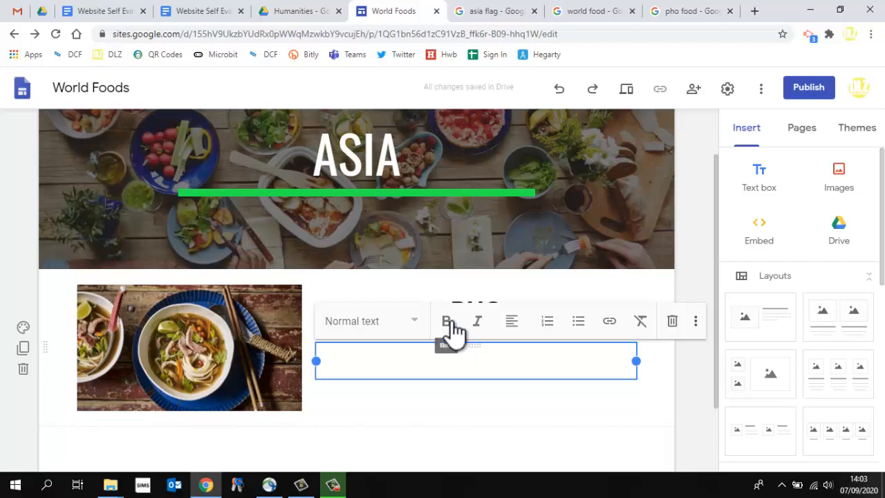
pyautogui.click(511, 329)
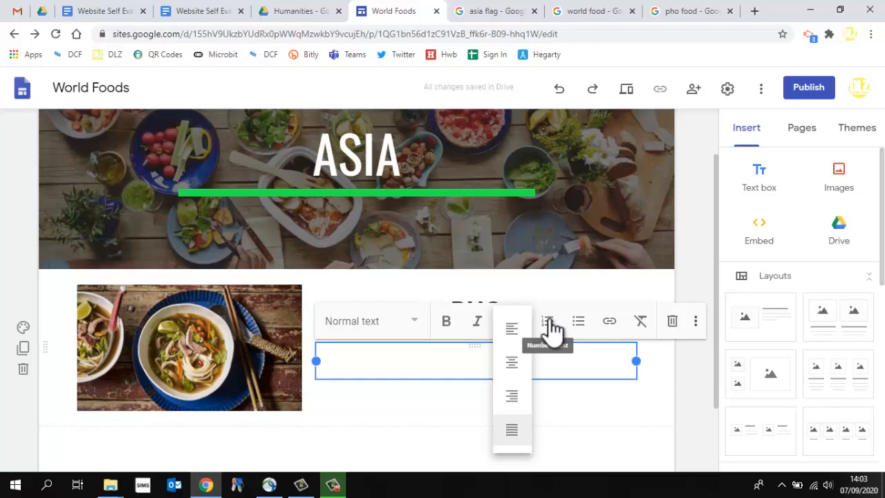
pyautogui.click(376, 358)
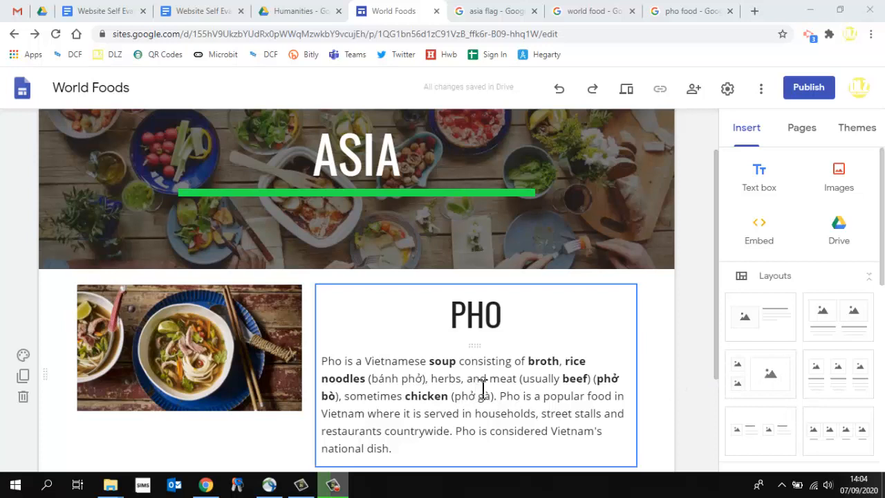
# Step: Enlarge the pho photo proportionally to about half the page width, so its height roughly matches the title and description beside it
pyautogui.click(125, 342)
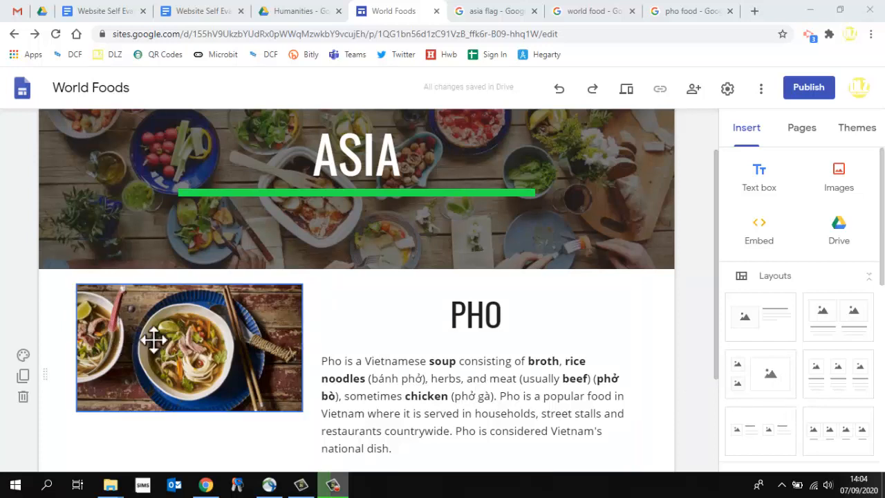
pyautogui.click(466, 374)
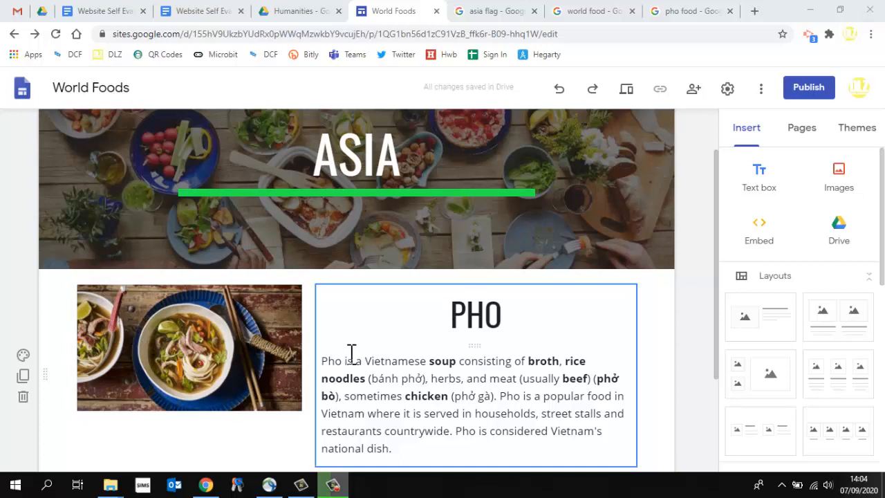
pyautogui.scroll(-1, 453, 379)
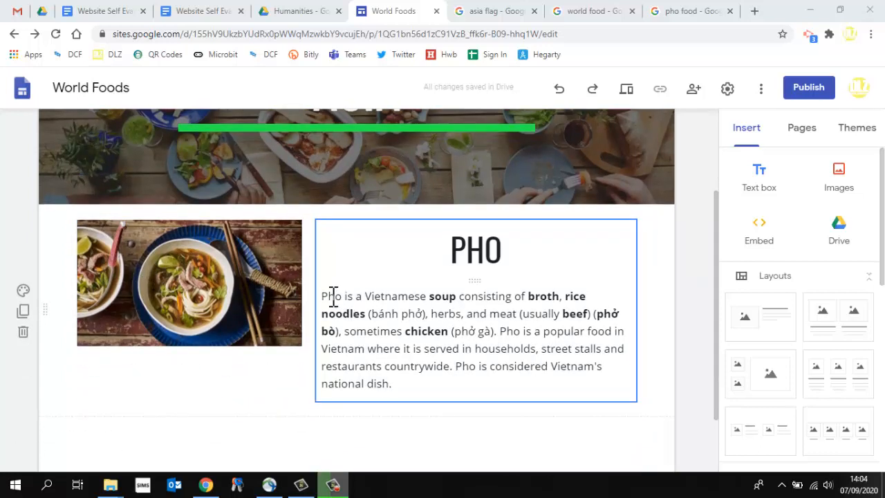
pyautogui.click(190, 304)
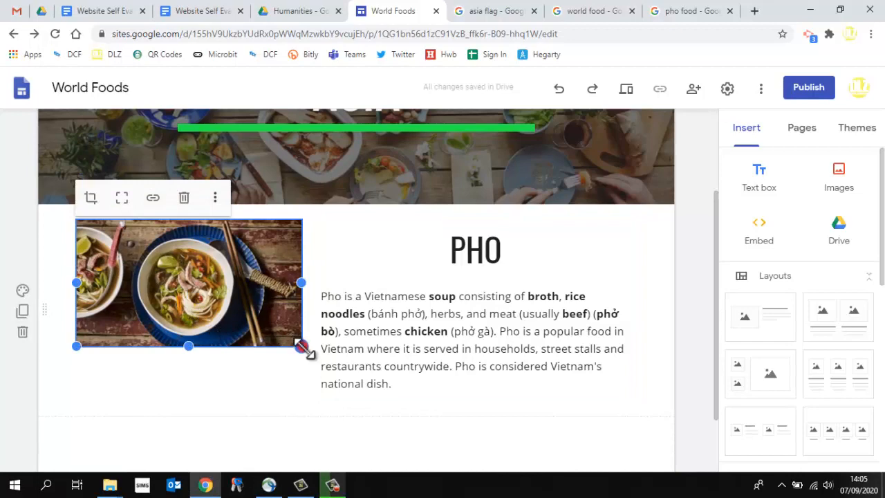
pyautogui.moveTo(302, 346); pyautogui.dragTo(396, 425)
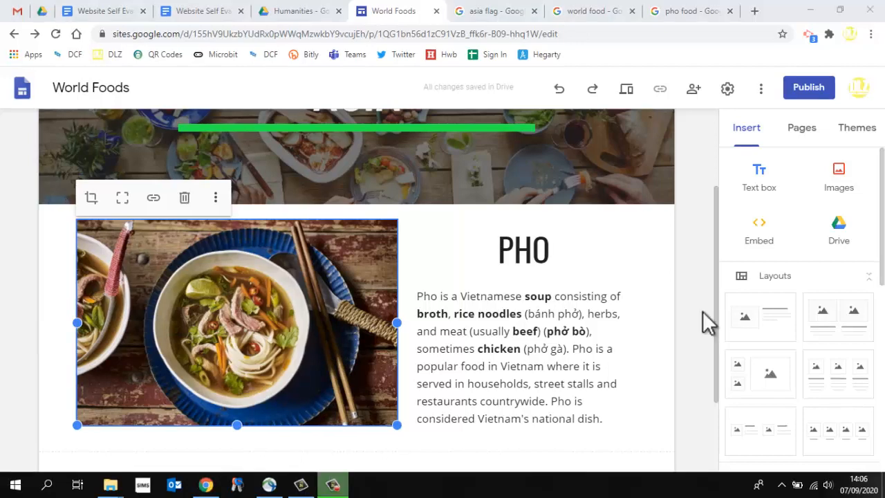
# Step: Examine how the Africa page separates its Jollof Rice section from the two dishes below, and return to the Asia page
pyautogui.scroll(2, 703, 311)
pyautogui.click(554, 130)
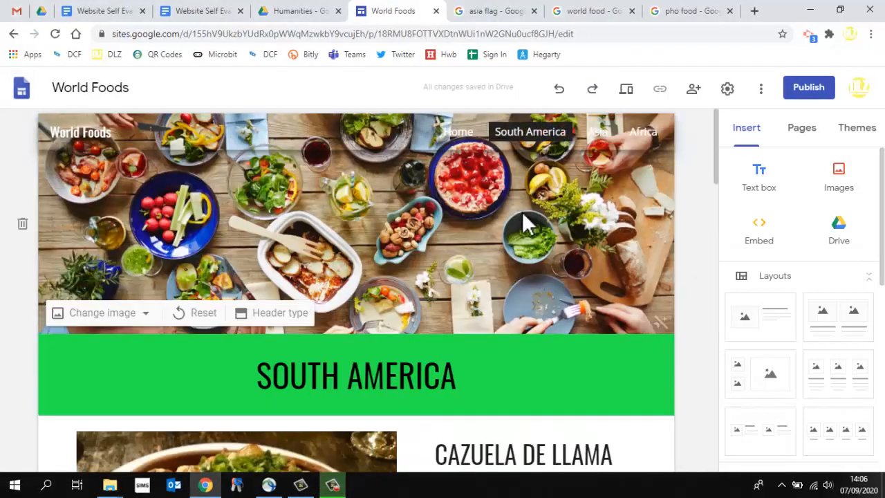
pyautogui.click(647, 133)
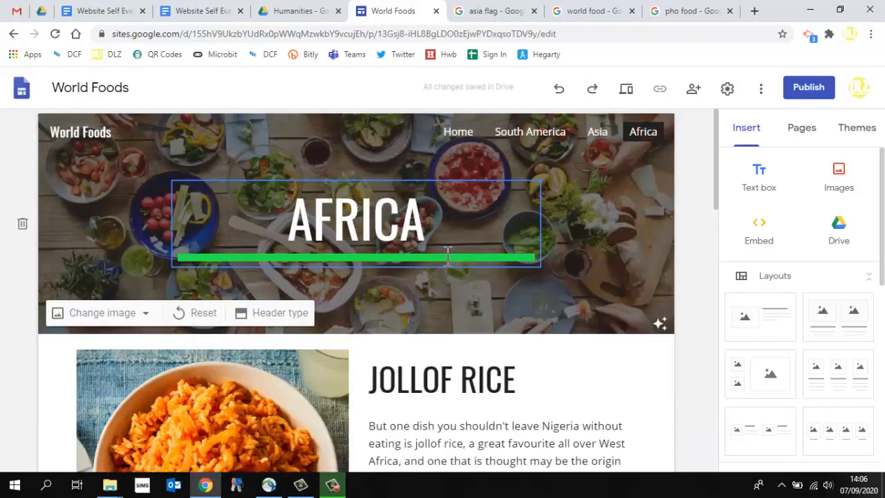
pyautogui.scroll(-4, 437, 271)
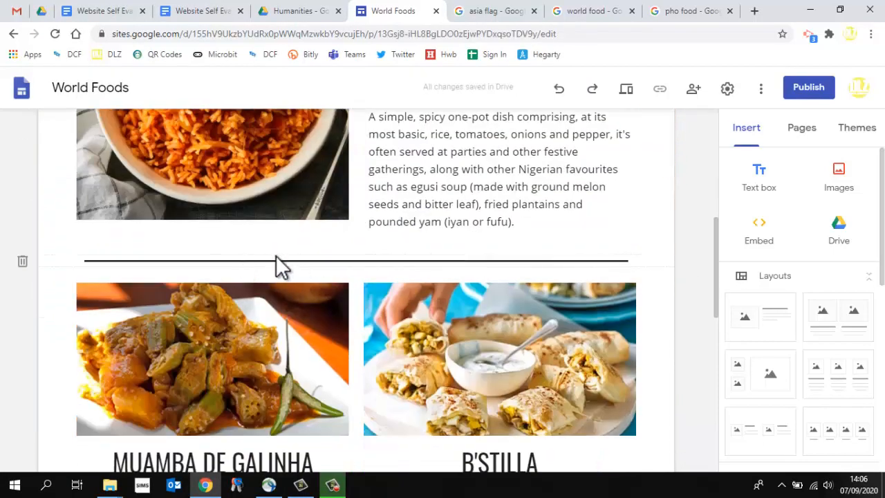
pyautogui.scroll(-3, 520, 305)
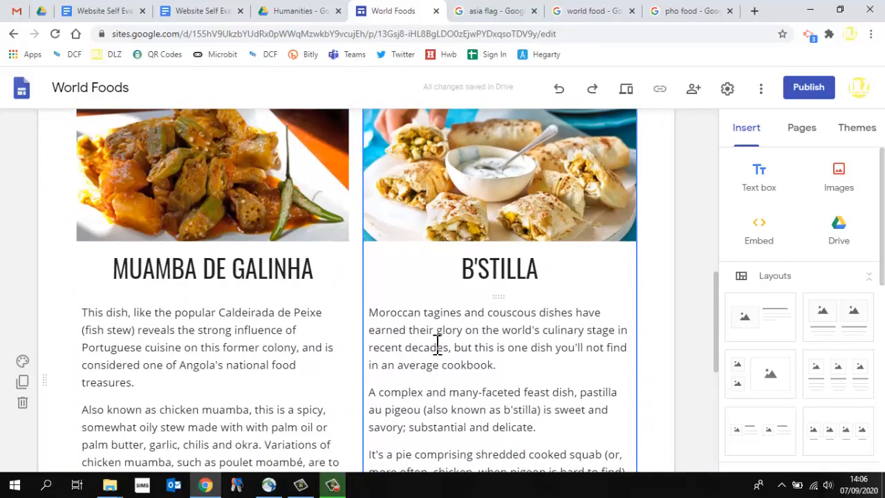
pyautogui.scroll(9, 437, 344)
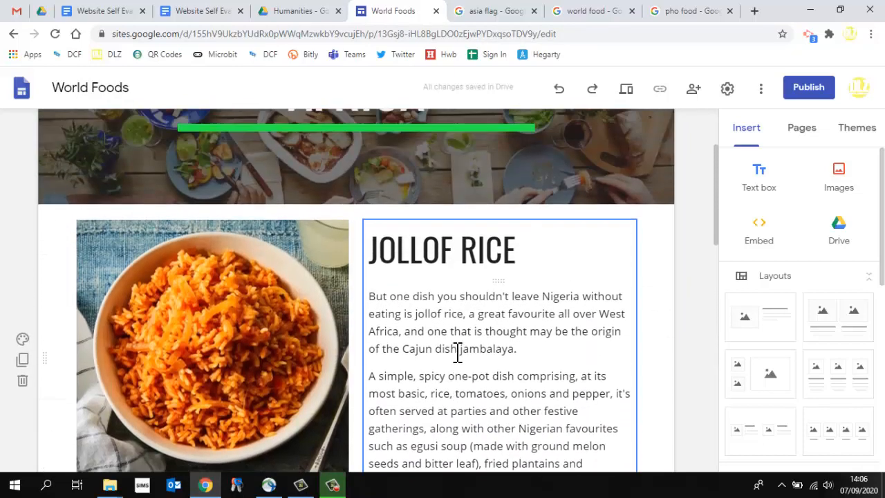
pyautogui.scroll(-1, 467, 360)
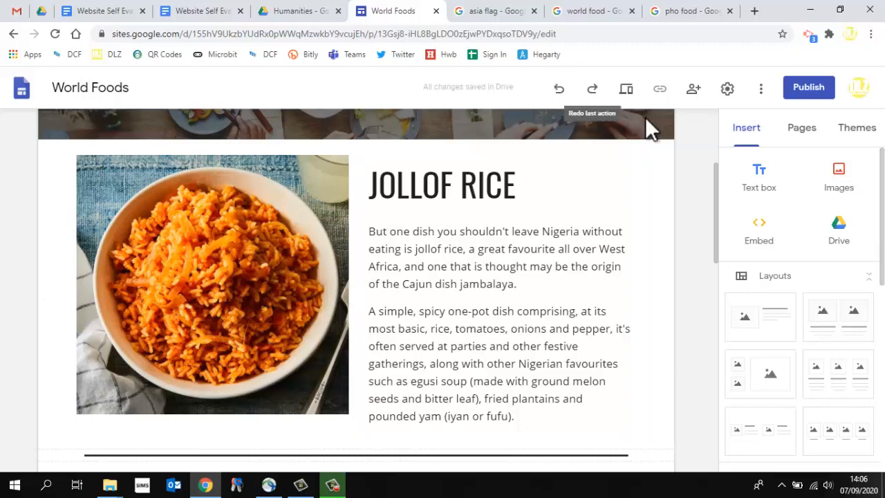
pyautogui.scroll(3, 664, 218)
pyautogui.click(599, 133)
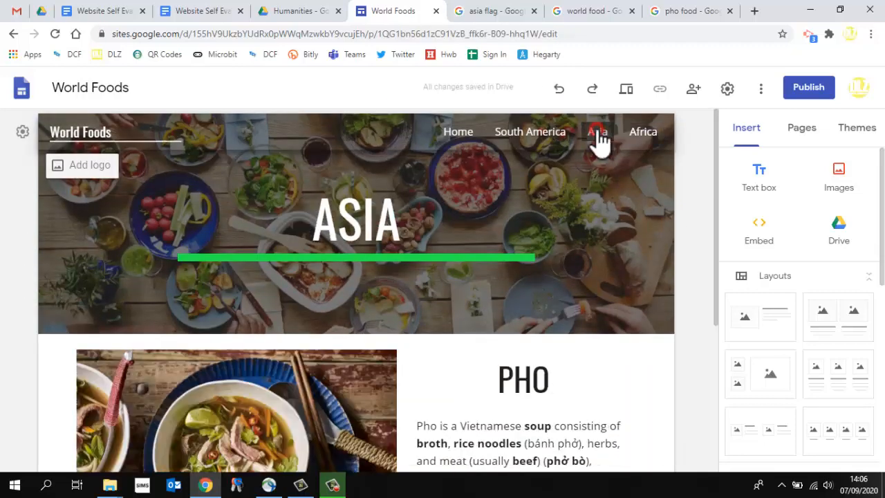
# Step: Insert a divider beneath the pho section on the Asia page
pyautogui.scroll(-4, 583, 318)
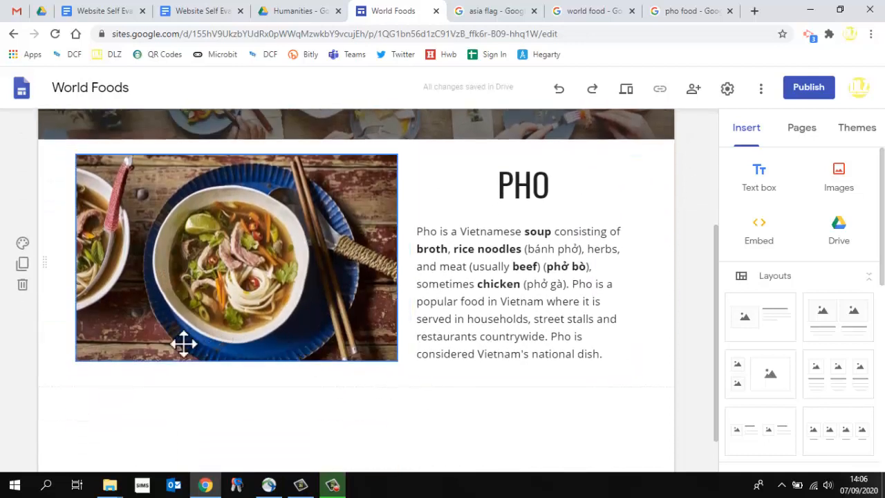
pyautogui.click(58, 350)
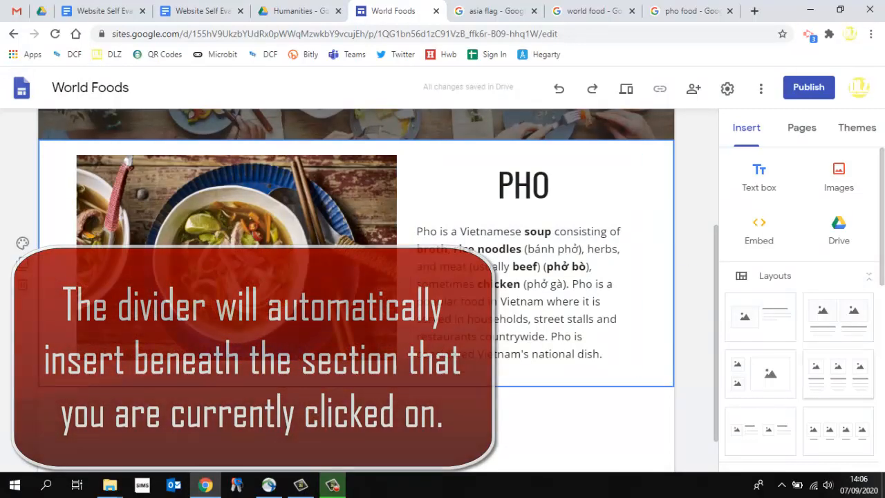
pyautogui.scroll(-4, 763, 259)
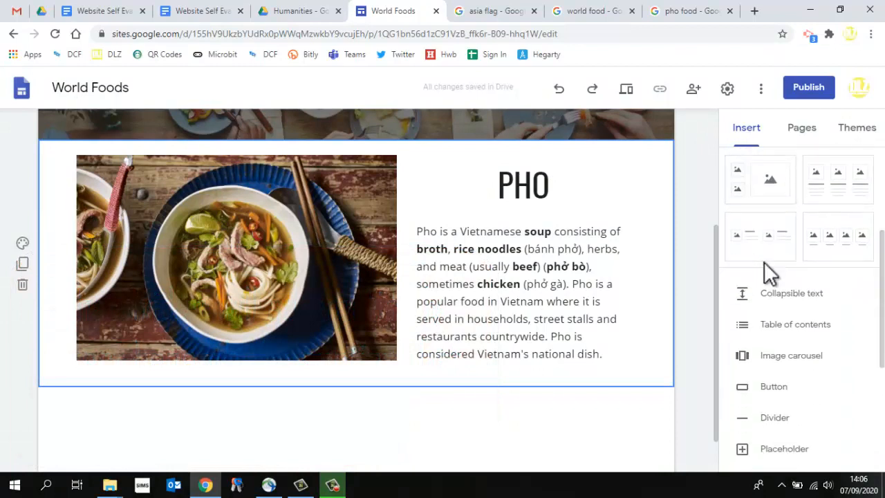
pyautogui.click(776, 353)
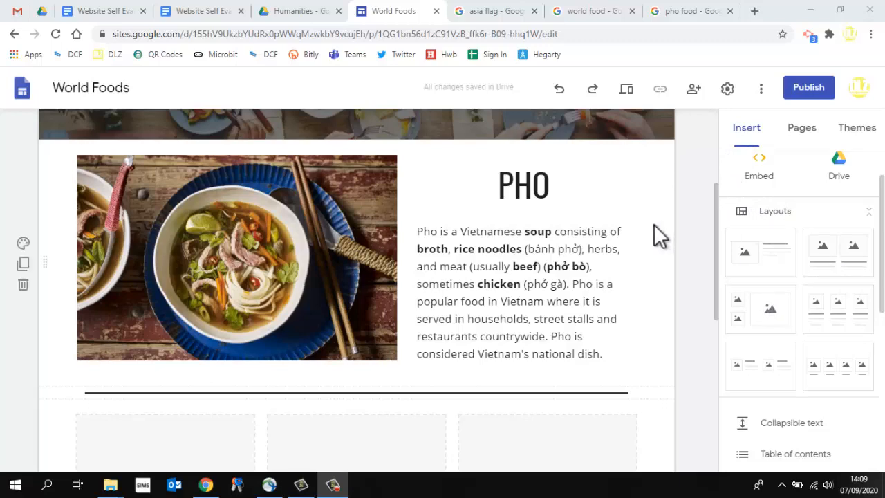
# Step: Compare the Africa page's two-column layout of dishes with the Asia page's three-column placeholders below the divider
pyautogui.scroll(3, 655, 224)
pyautogui.click(644, 133)
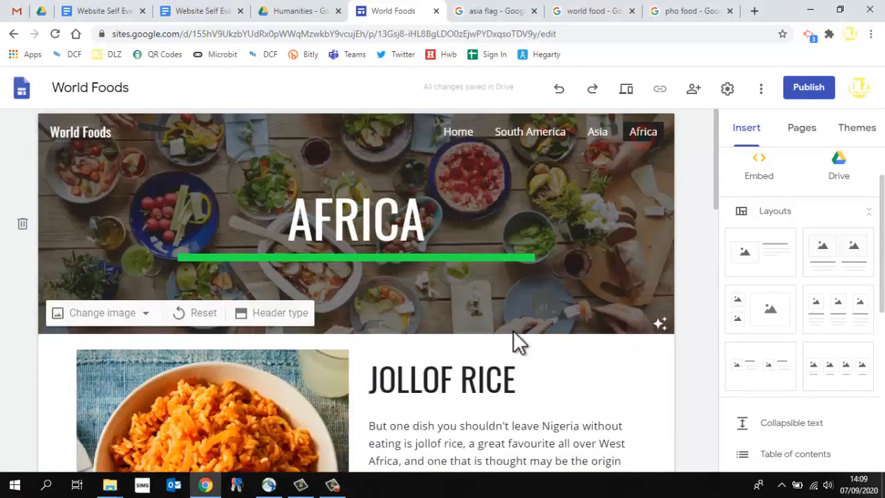
pyautogui.scroll(-10, 512, 330)
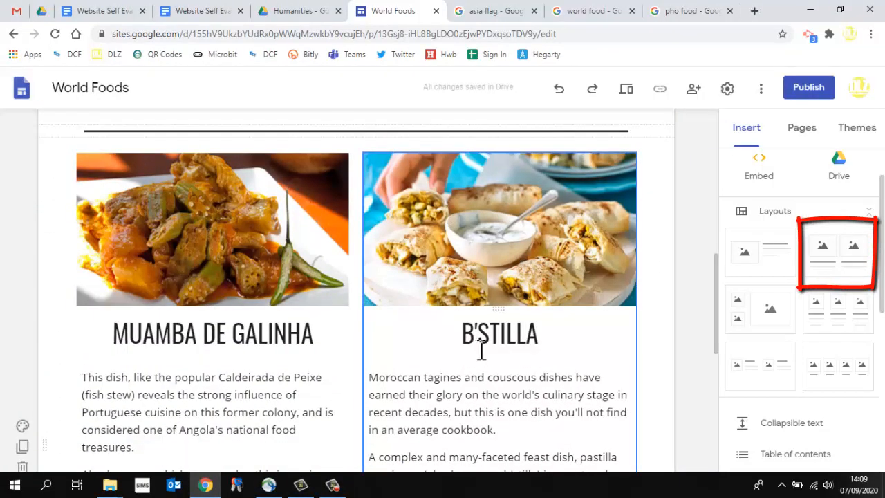
pyautogui.scroll(10, 481, 351)
pyautogui.click(598, 135)
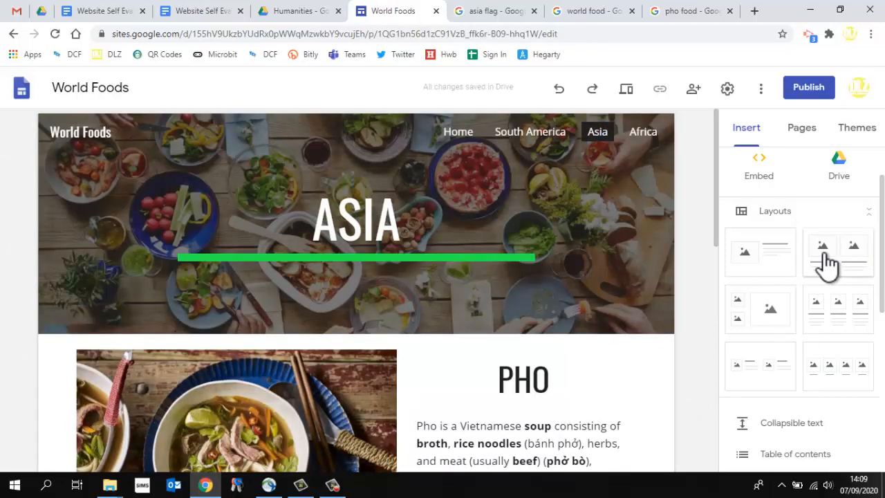
pyautogui.scroll(-5, 649, 333)
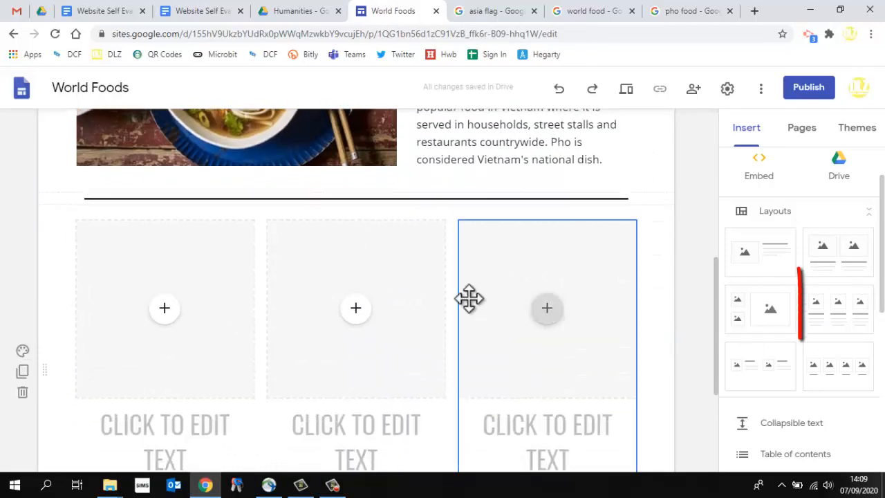
pyautogui.scroll(-2, 515, 322)
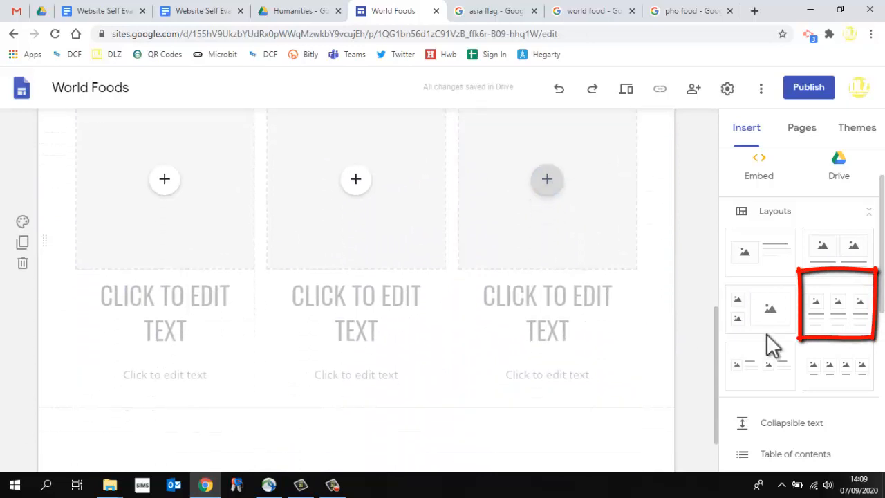
pyautogui.scroll(1, 616, 340)
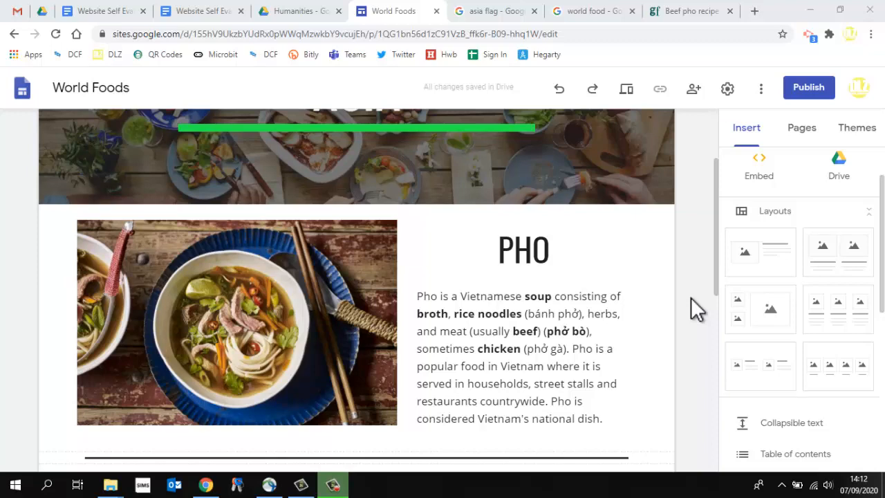
# Step: Switch to the BBC Good Food beef pho recipe page and copy its web address
pyautogui.click(694, 10)
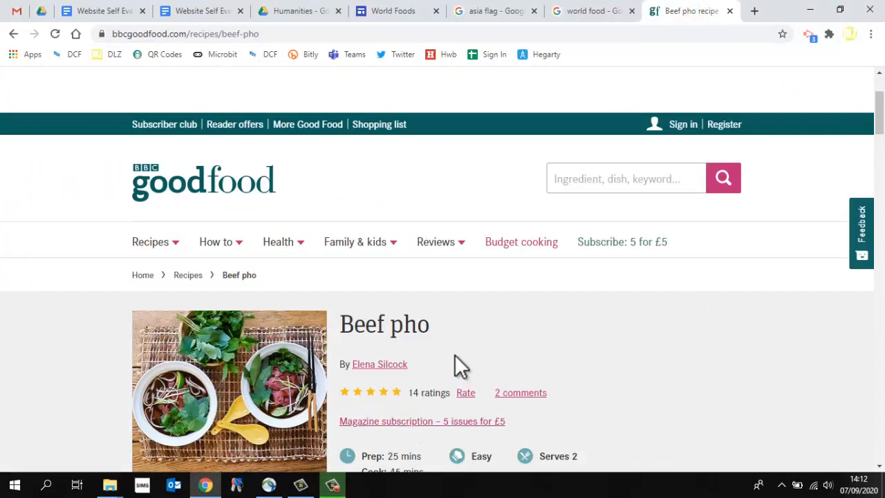
pyautogui.scroll(-1, 460, 346)
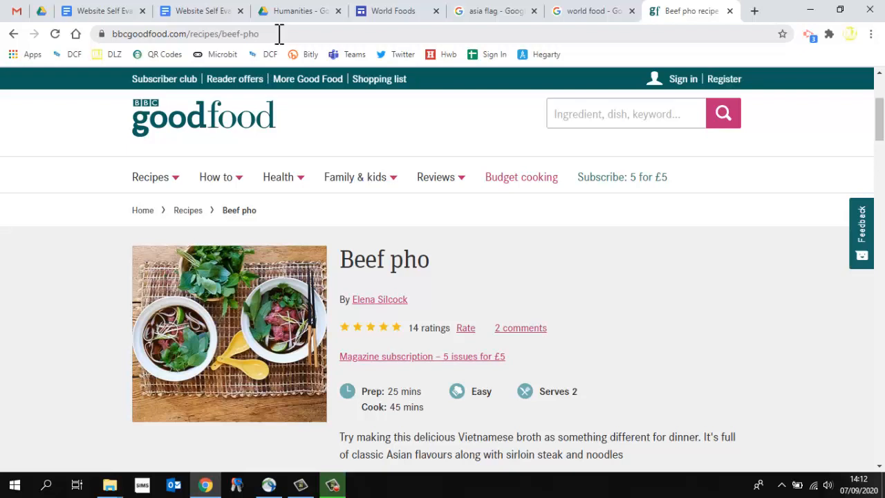
pyautogui.moveTo(280, 34); pyautogui.dragTo(109, 53)
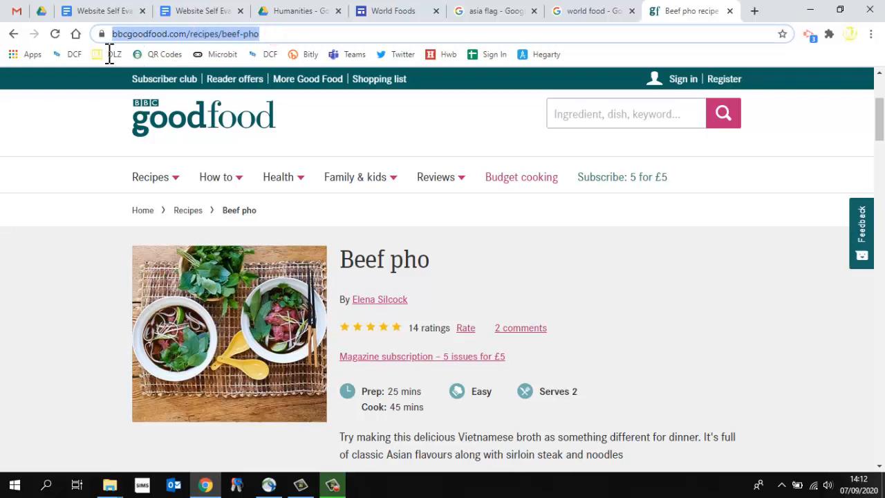
pyautogui.rightClick(186, 33)
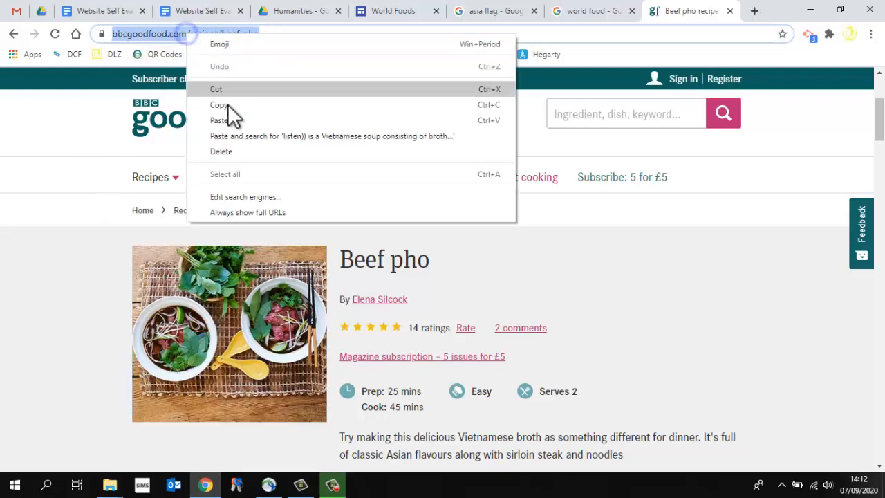
pyautogui.click(245, 108)
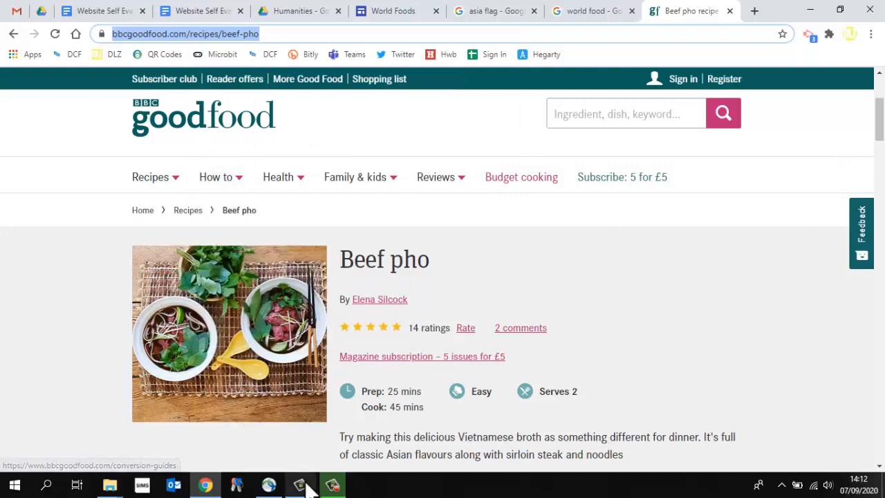
# Step: Return to the World Foods site and link the PHO title to the copied beef pho recipe address
pyautogui.click(395, 12)
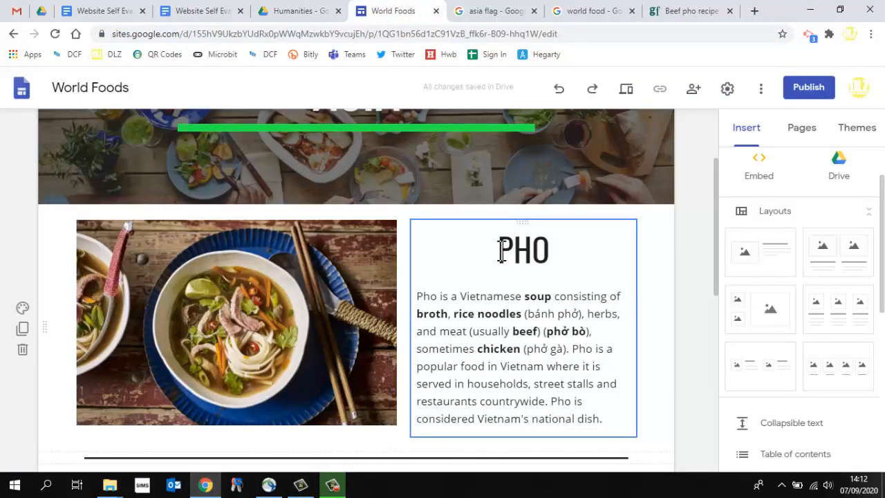
pyautogui.moveTo(498, 250); pyautogui.dragTo(549, 248)
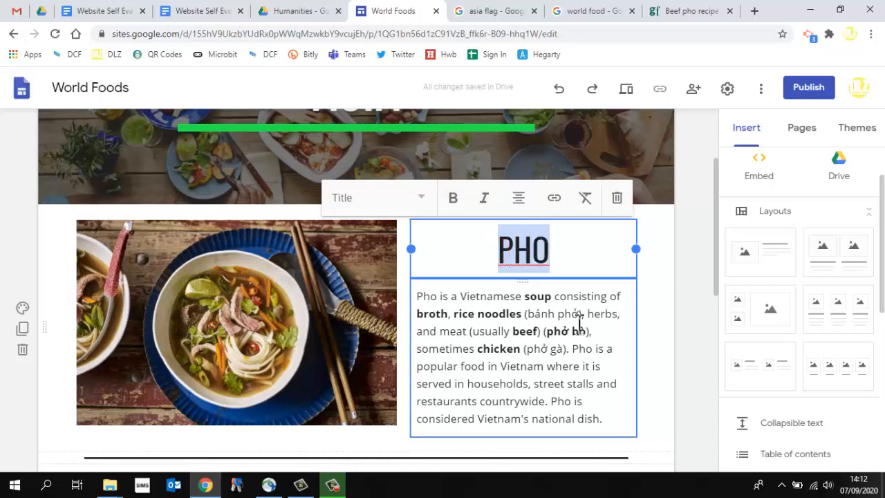
pyautogui.click(561, 202)
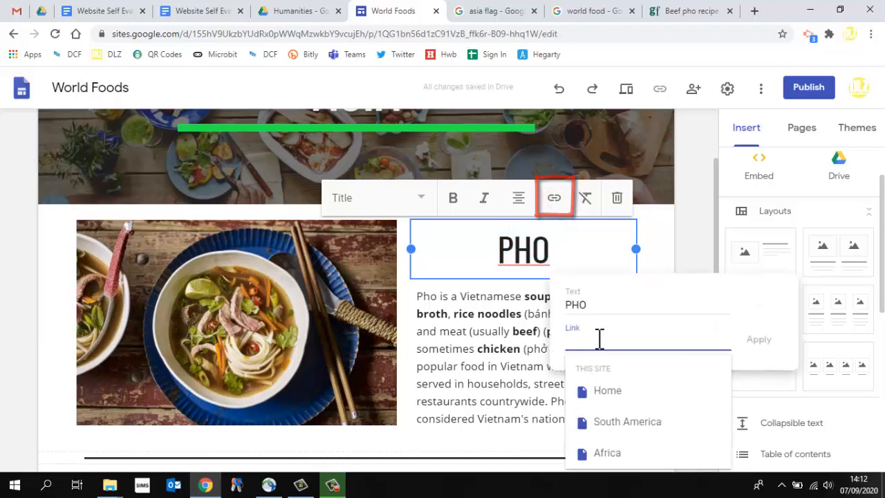
pyautogui.rightClick(599, 339)
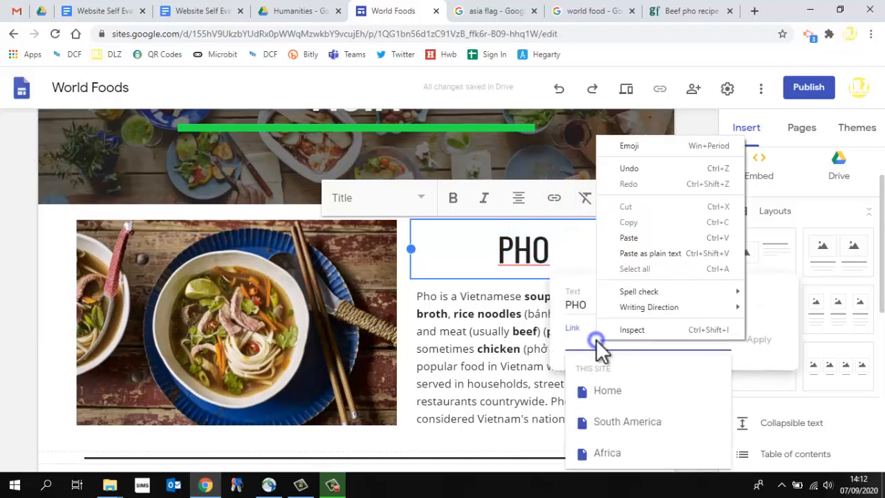
pyautogui.click(632, 234)
pyautogui.click(759, 340)
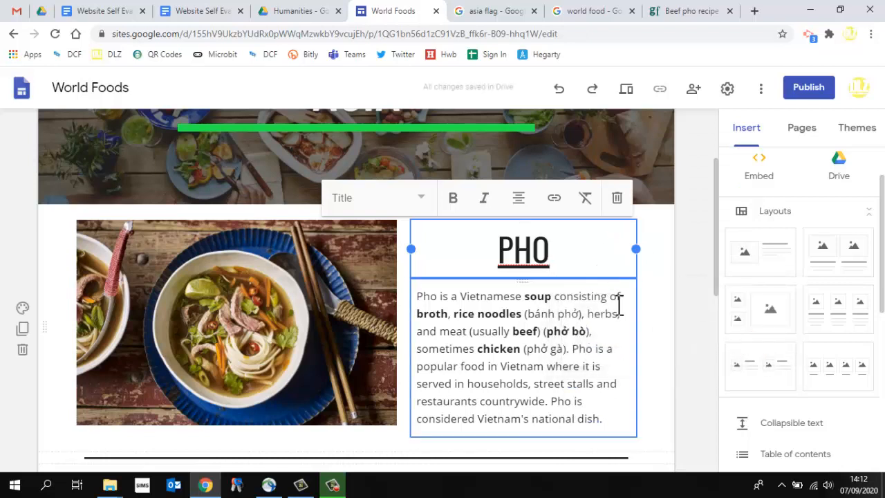
# Step: Link the pho photo to the same bbcgoodfood.com/recipes/beef-pho address
pyautogui.click(164, 296)
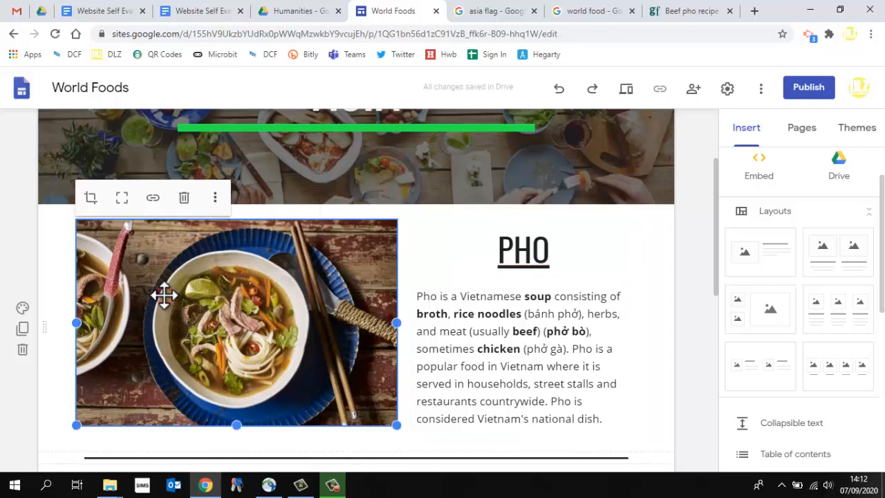
pyautogui.click(153, 198)
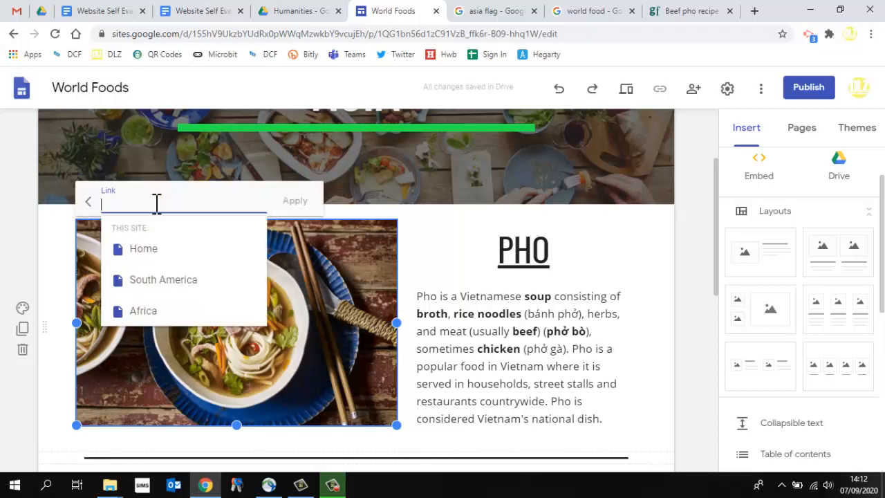
pyautogui.click(154, 204)
pyautogui.rightClick(173, 202)
pyautogui.click(211, 307)
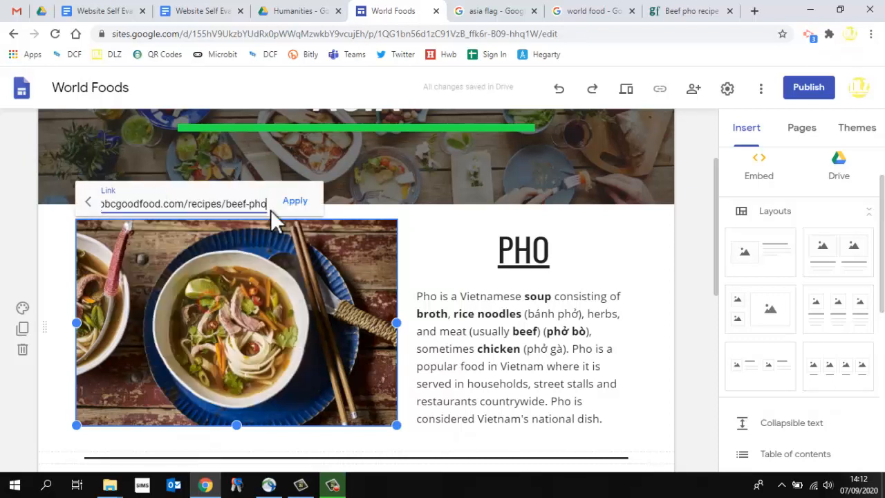
pyautogui.click(294, 201)
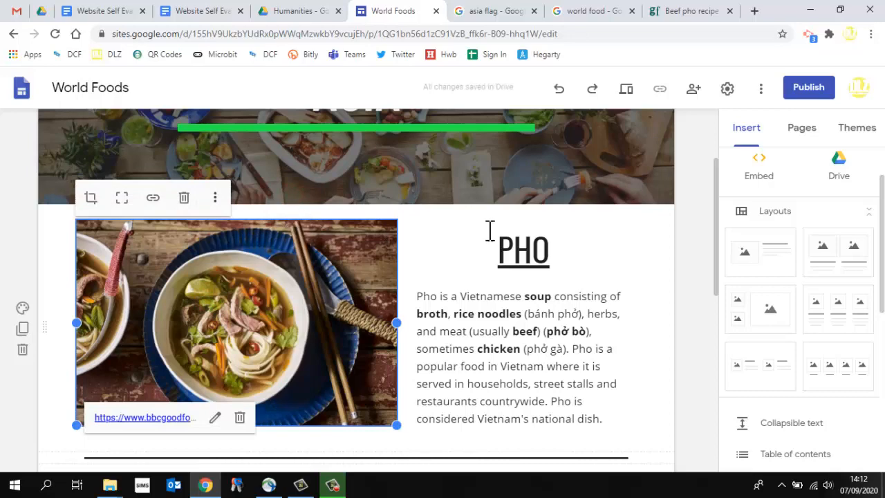
# Step: Preview the Asia page, test the pho photo's link to the recipe, and return to editing
pyautogui.click(626, 88)
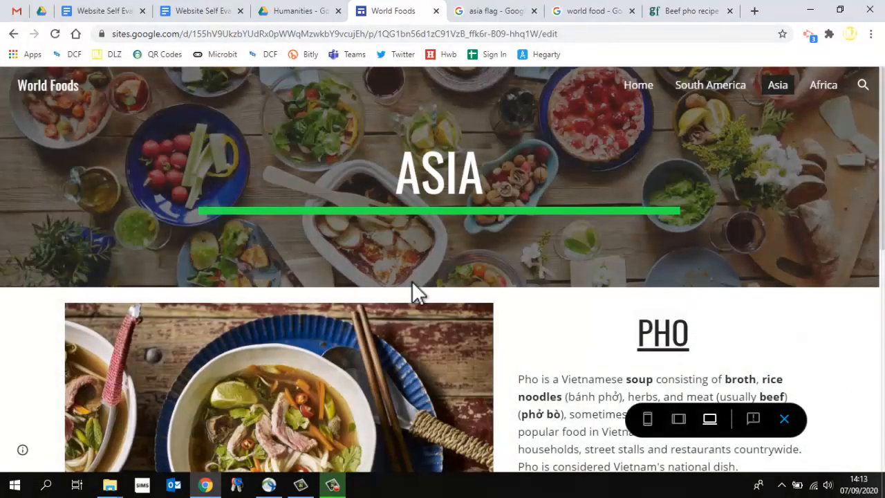
pyautogui.scroll(-2, 415, 304)
pyautogui.click(337, 285)
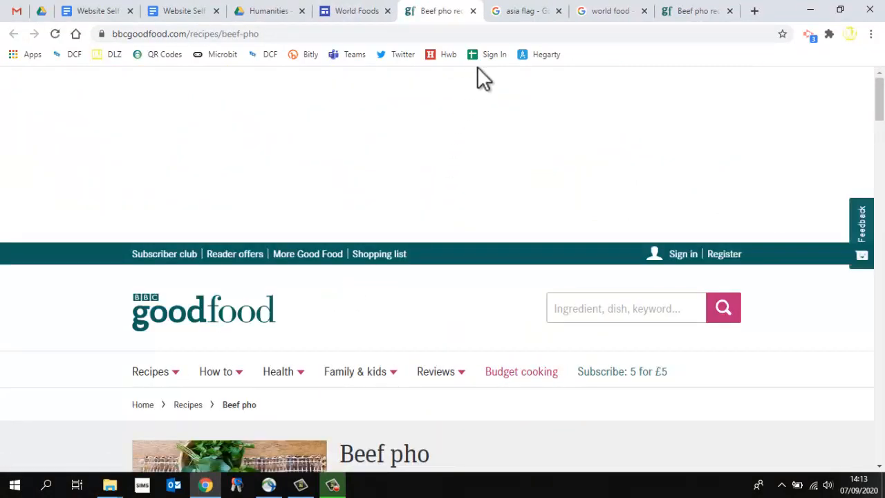
pyautogui.click(473, 11)
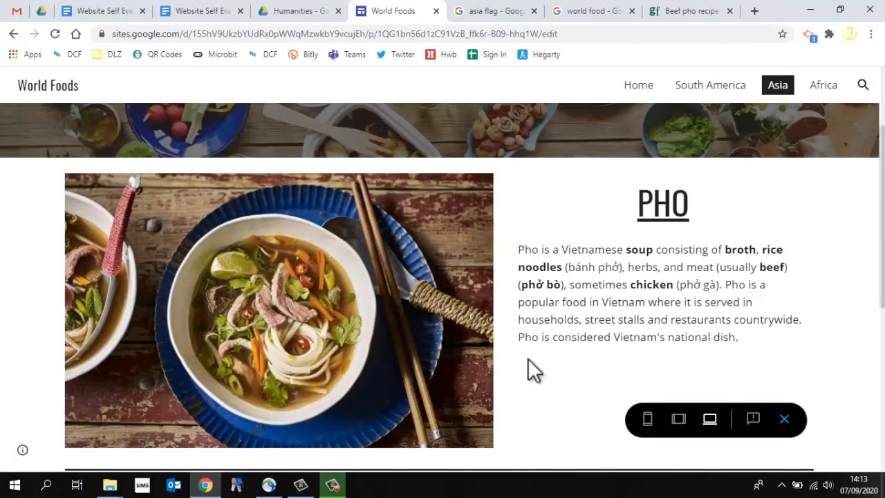
pyautogui.click(784, 419)
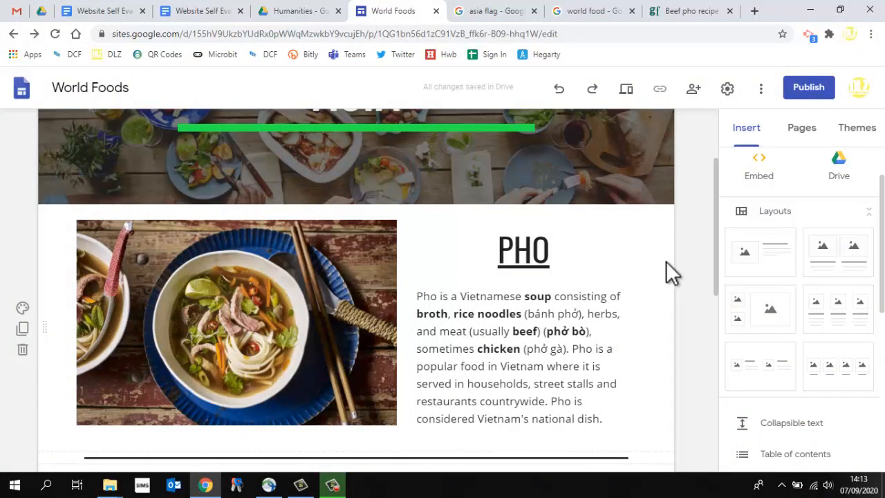
# Step: Go to the Home page and publish the site with the web address world-foods
pyautogui.scroll(2, 666, 260)
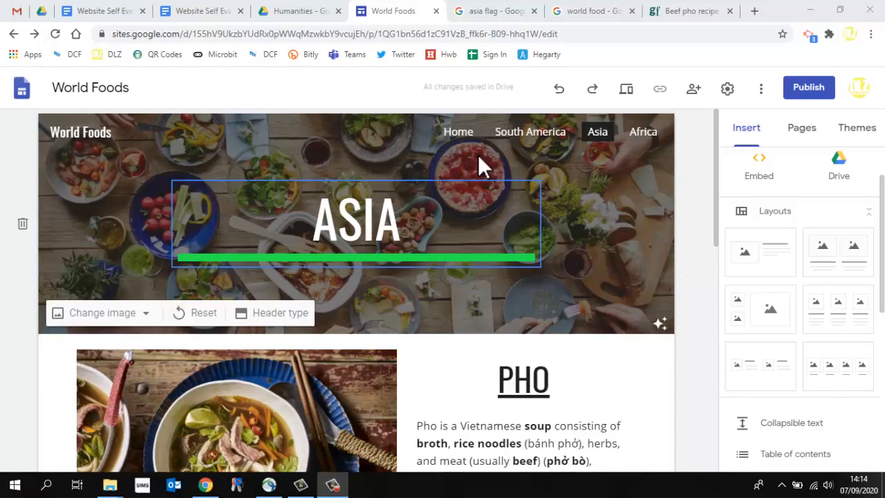
pyautogui.click(464, 137)
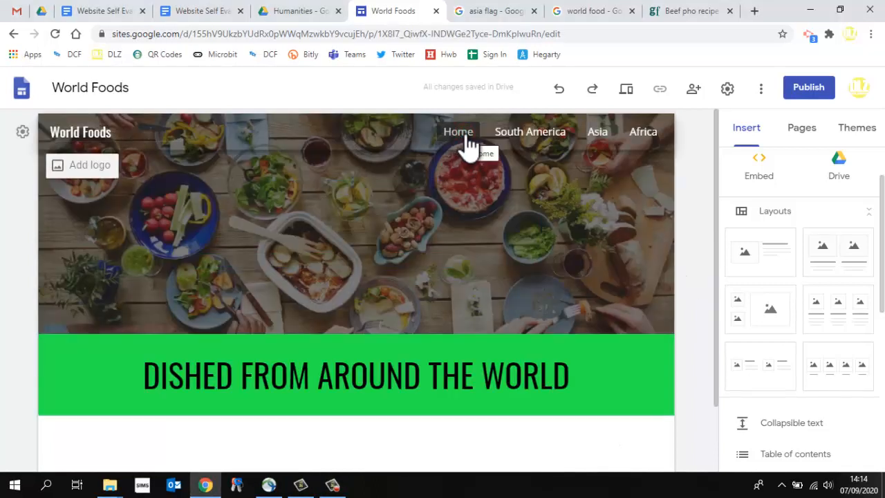
pyautogui.click(820, 92)
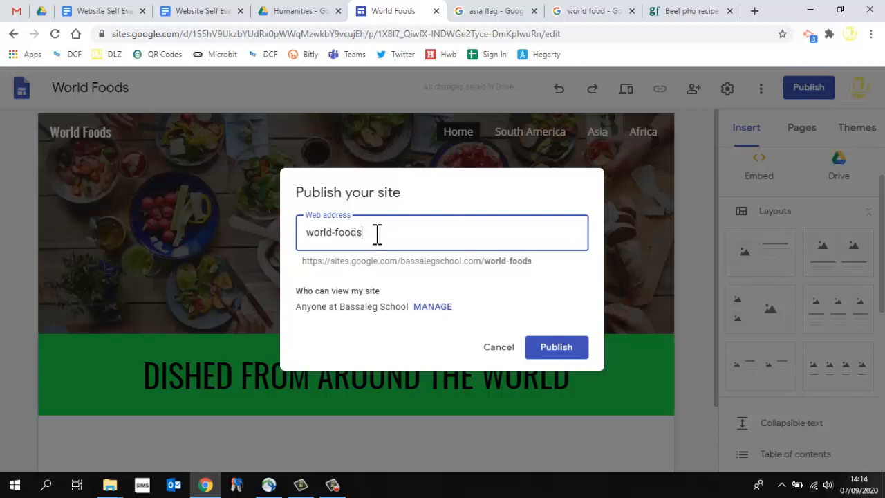
pyautogui.moveTo(375, 233); pyautogui.dragTo(297, 243)
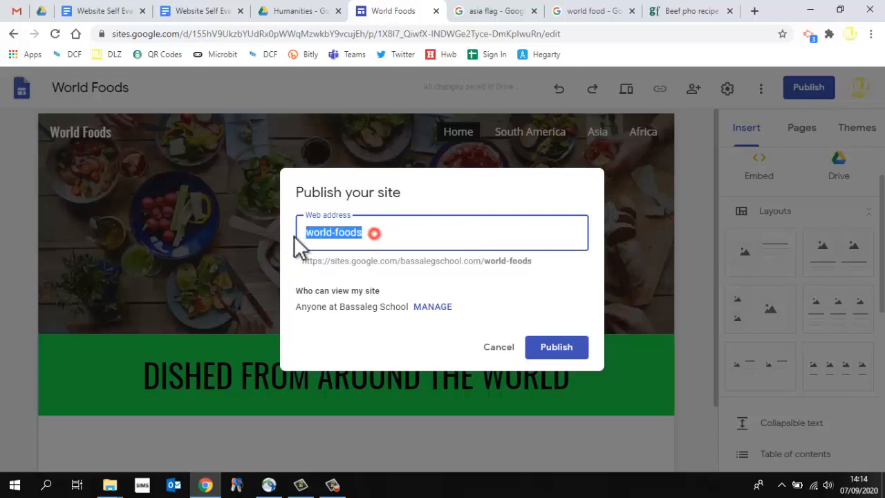
pyautogui.click(568, 349)
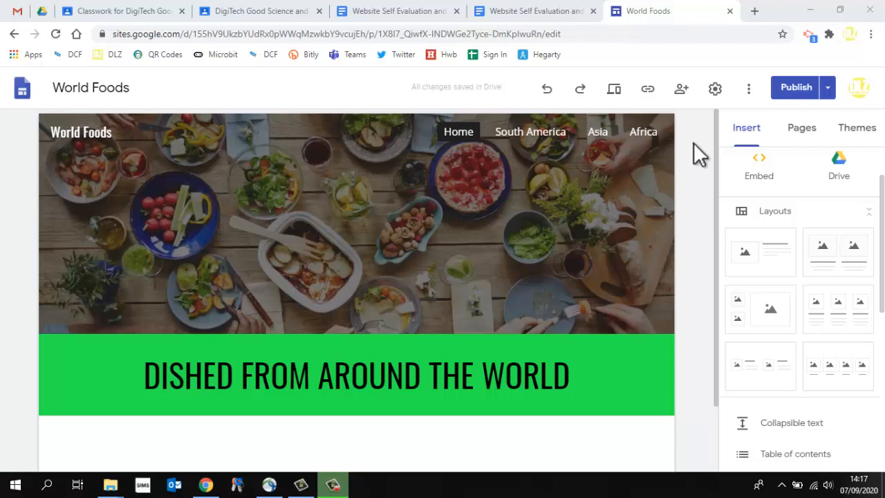
# Step: Copy the published World Foods site link and open the World Foods Website assignment in the DigiTech Good class in Google Classroom
pyautogui.click(650, 88)
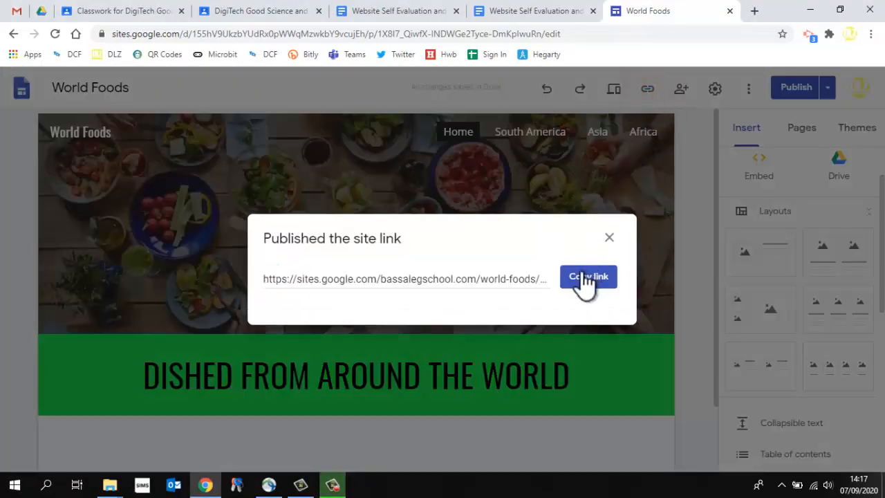
pyautogui.click(586, 278)
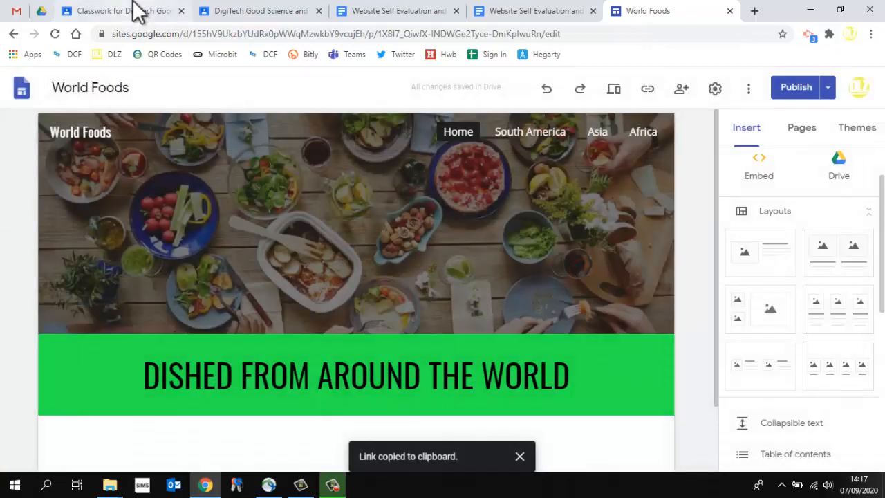
pyautogui.click(227, 10)
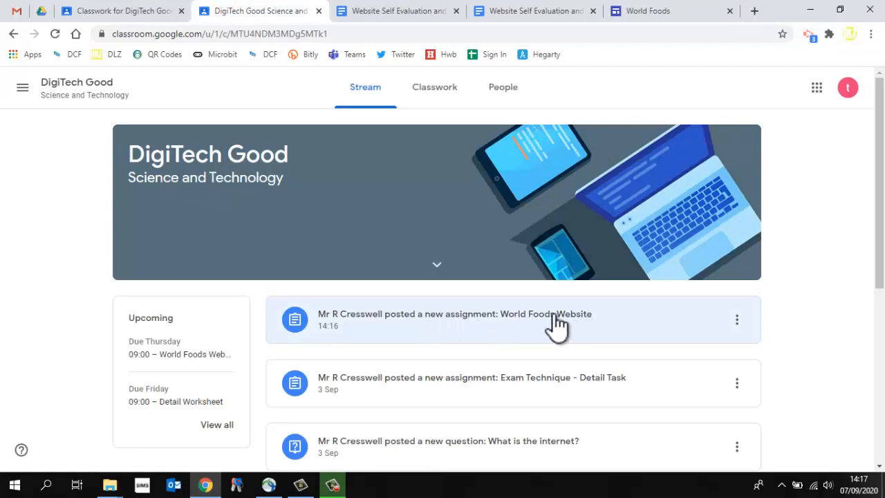
pyautogui.click(513, 316)
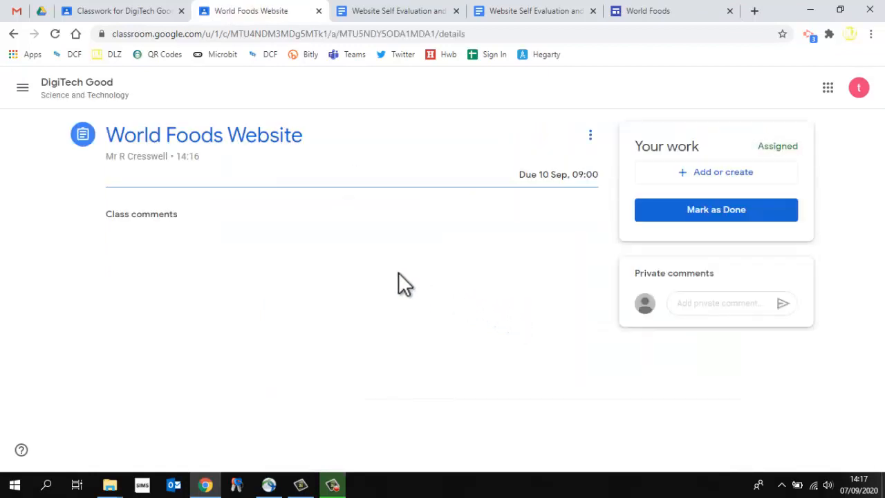
# Step: Attach the copied world-foods/home site link to the World Foods Website assignment and hand in the work
pyautogui.click(685, 172)
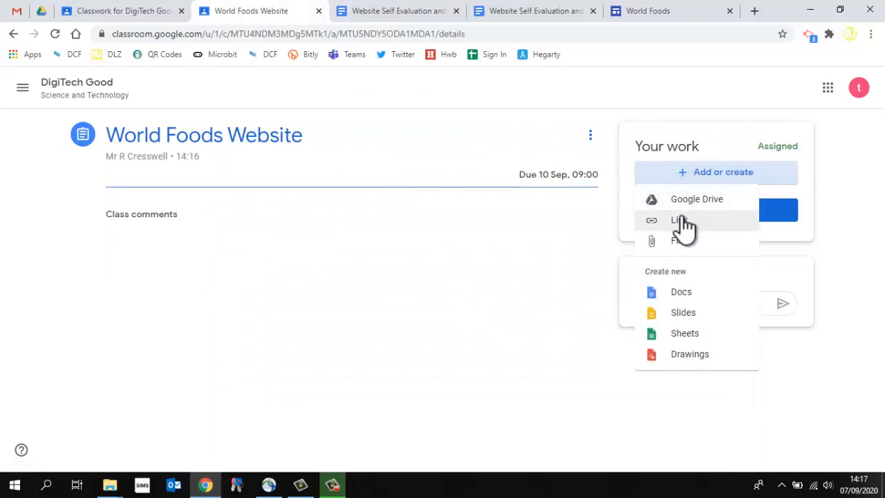
pyautogui.click(681, 221)
pyautogui.click(457, 278)
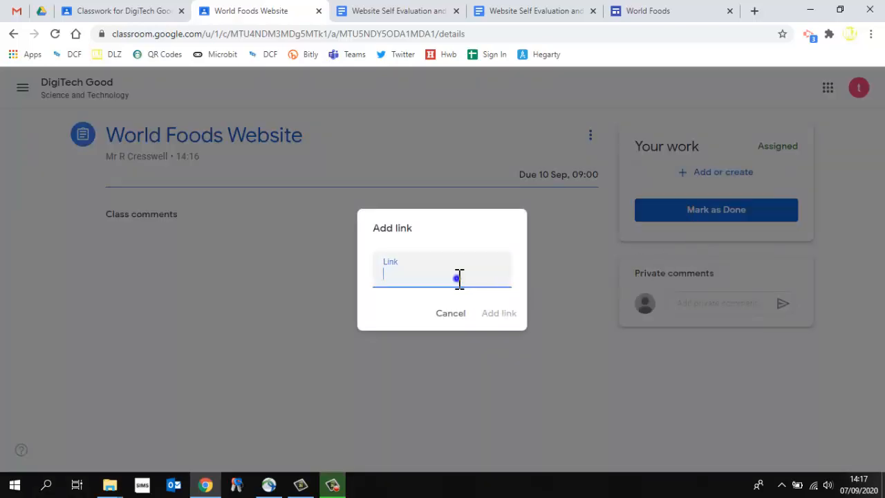
pyautogui.rightClick(459, 278)
pyautogui.click(522, 177)
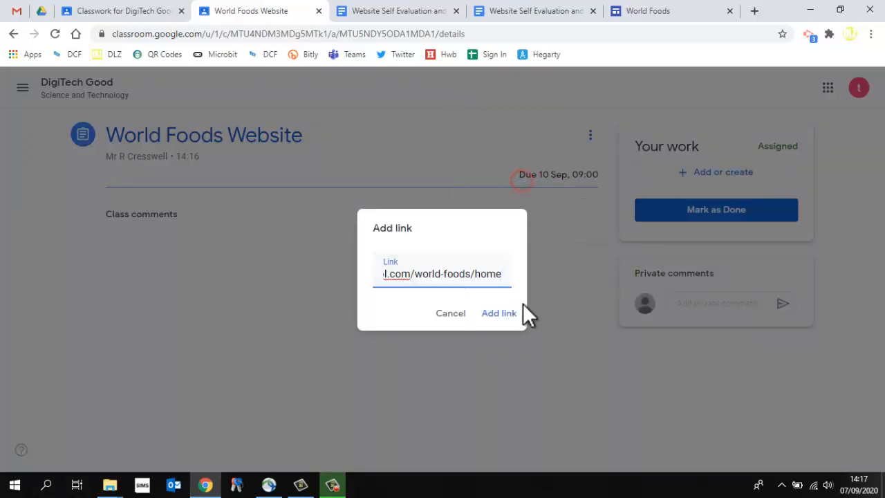
pyautogui.click(505, 319)
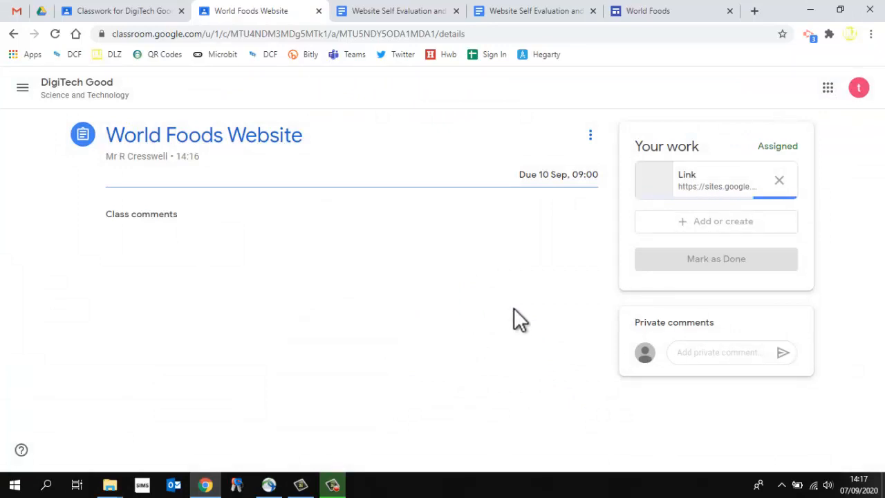
pyautogui.click(665, 261)
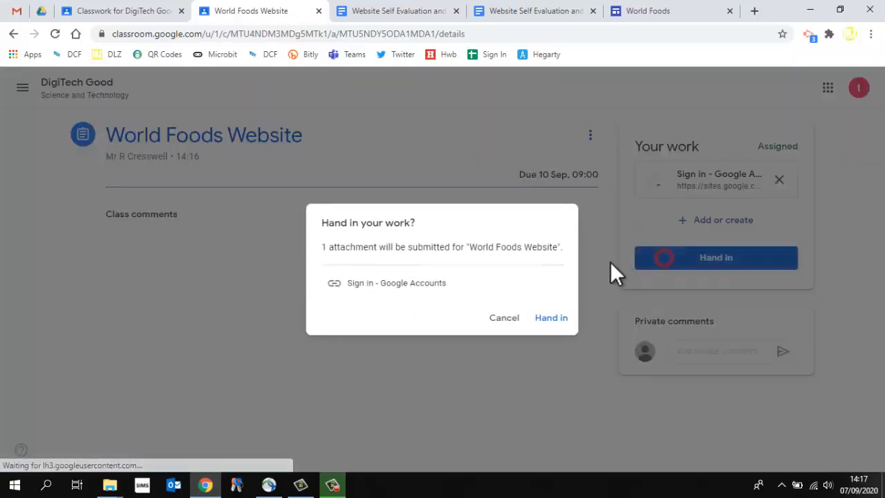
pyautogui.click(549, 318)
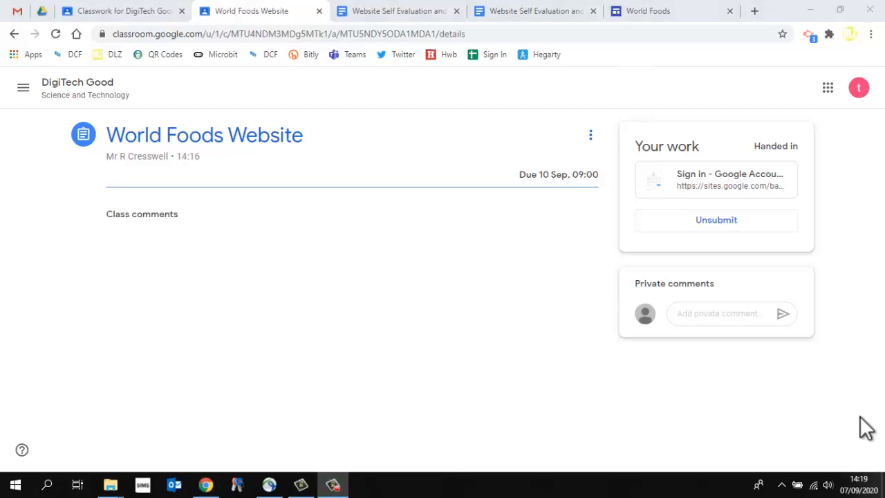
pyautogui.click(659, 18)
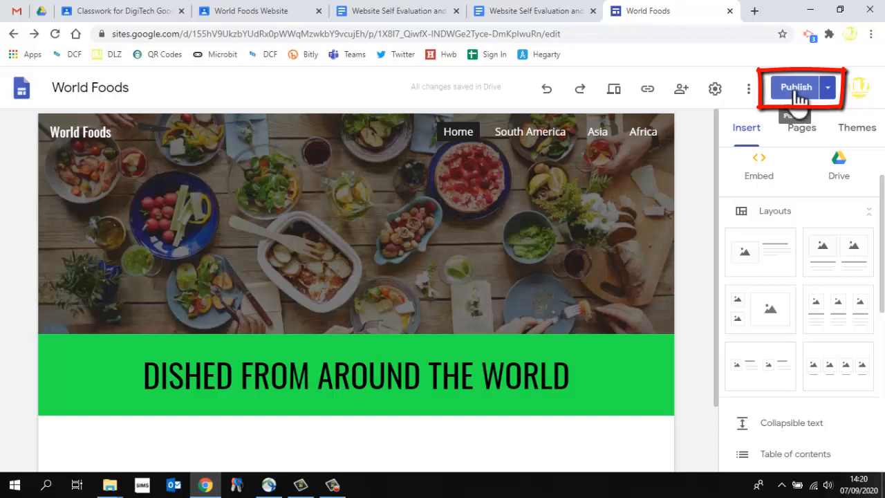
pyautogui.click(270, 11)
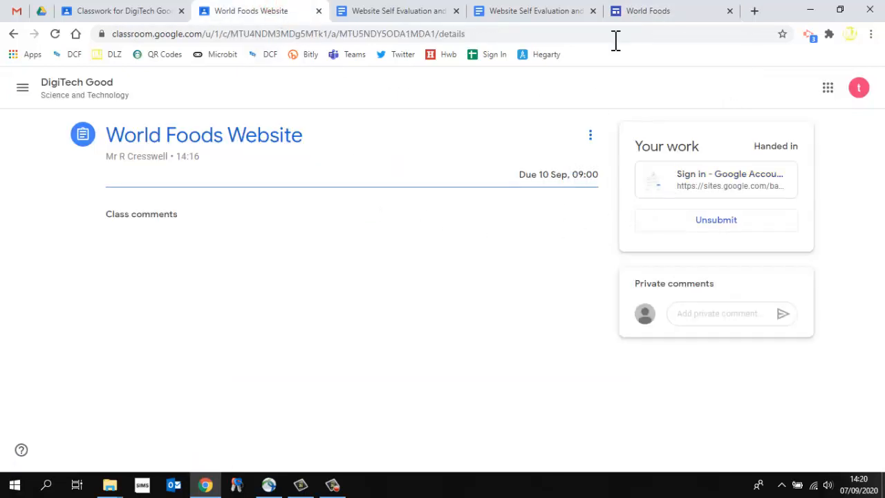
# Step: Return to the World Foods site in Google Sites and review the South America page's Cazuela de Llama and Chivito Sandwich sections
pyautogui.click(623, 17)
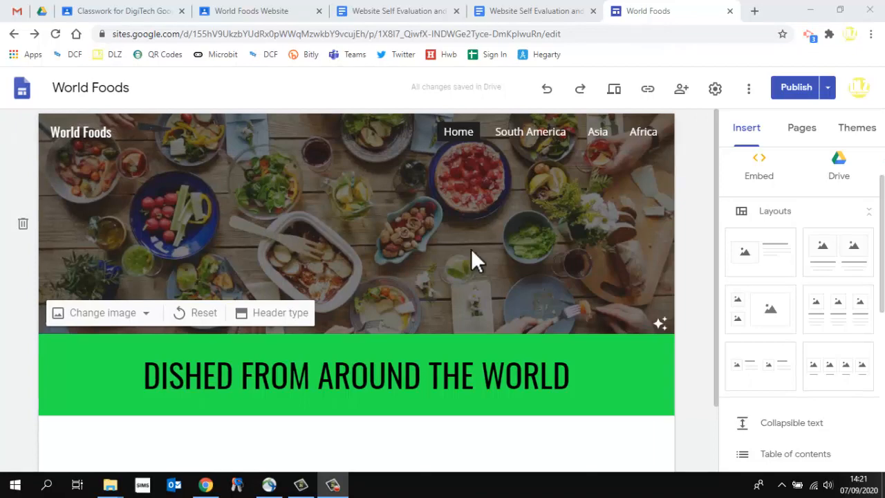
pyautogui.click(526, 132)
pyautogui.scroll(-3, 381, 339)
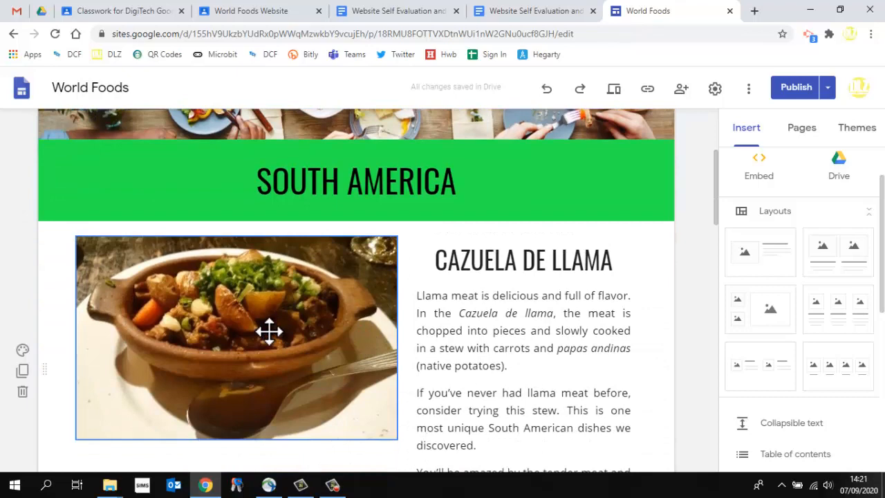
pyautogui.click(505, 261)
pyautogui.scroll(-3, 489, 337)
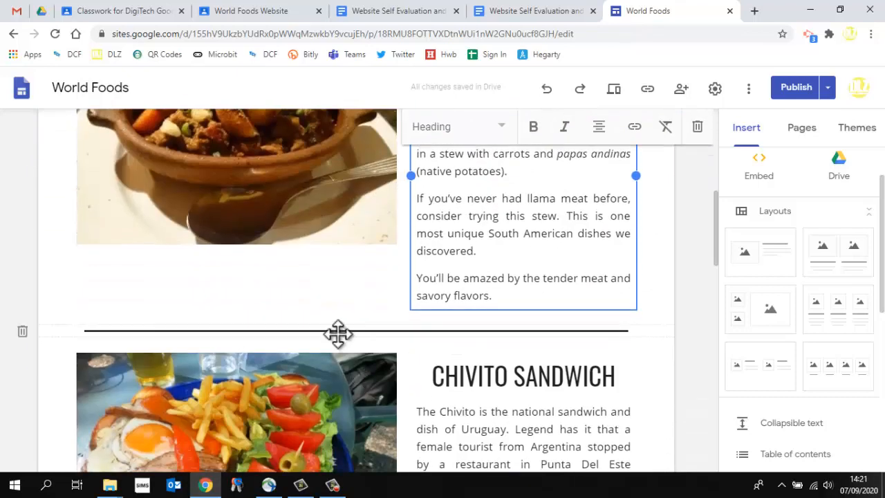